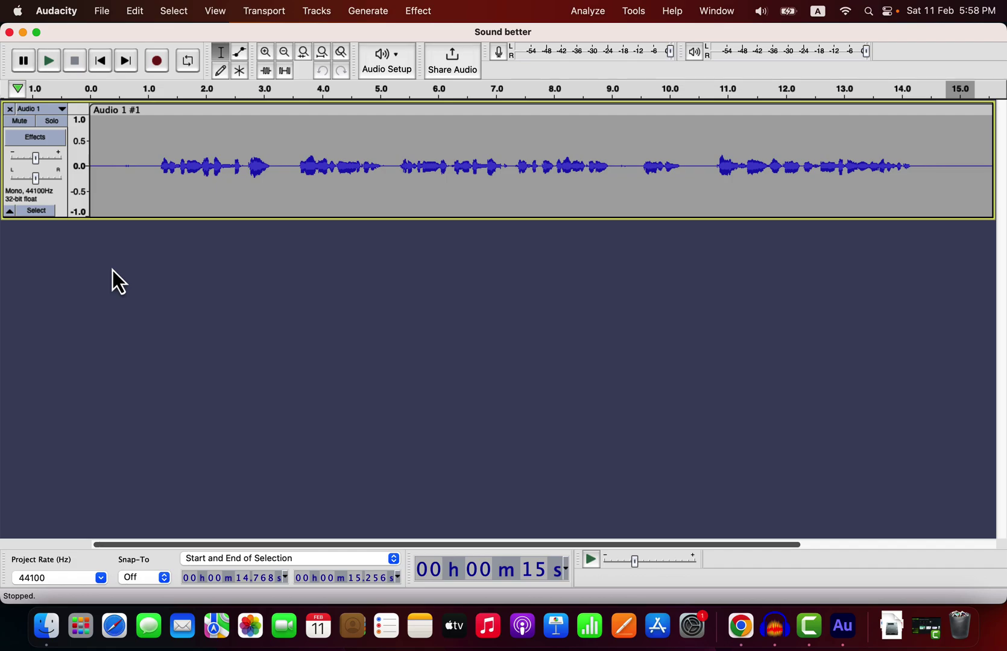
# Duplicate the voice clip with Cmd+D, rename the copy's clip 'Original', and mute that track.
pyautogui.doubleClick(144, 164)
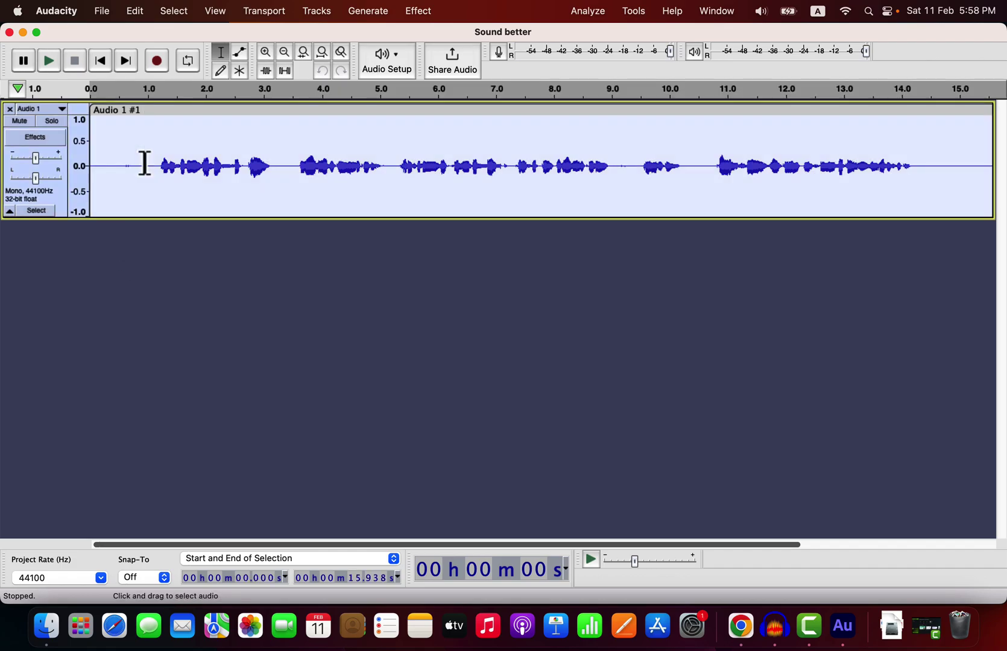
pyautogui.press('super+d')
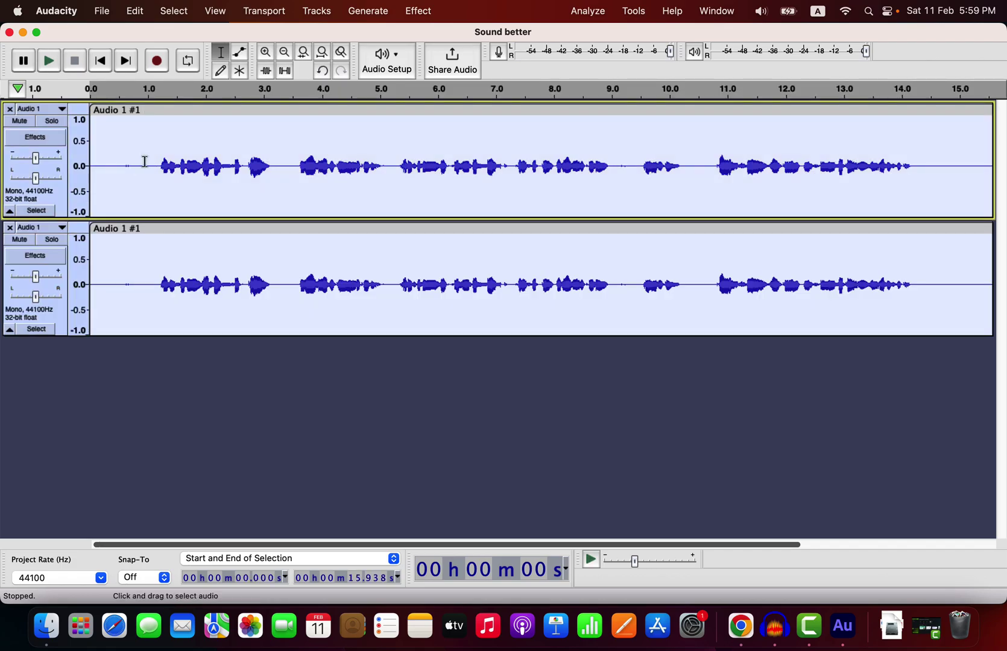
pyautogui.doubleClick(113, 230)
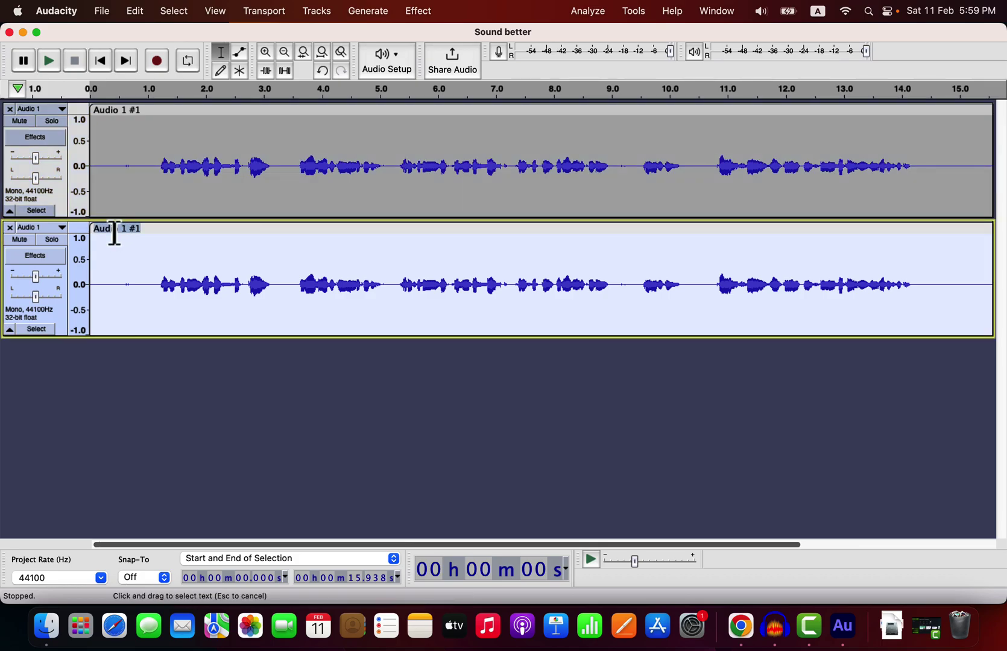
pyautogui.moveTo(114, 234); pyautogui.dragTo(124, 234)
pyautogui.write('Origin')
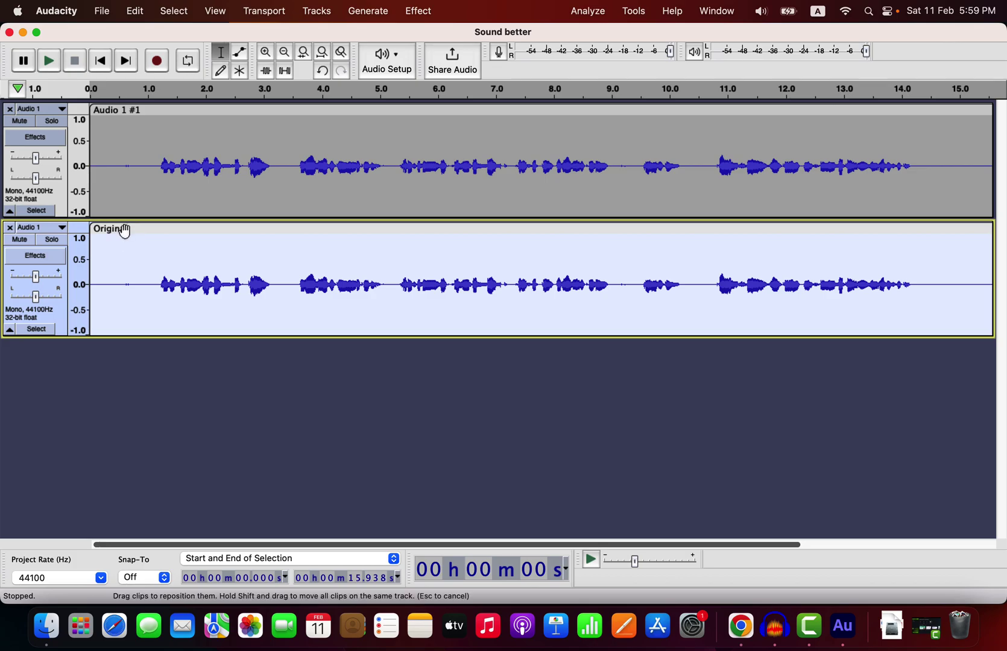
pyautogui.write('al')
pyautogui.press('Return')
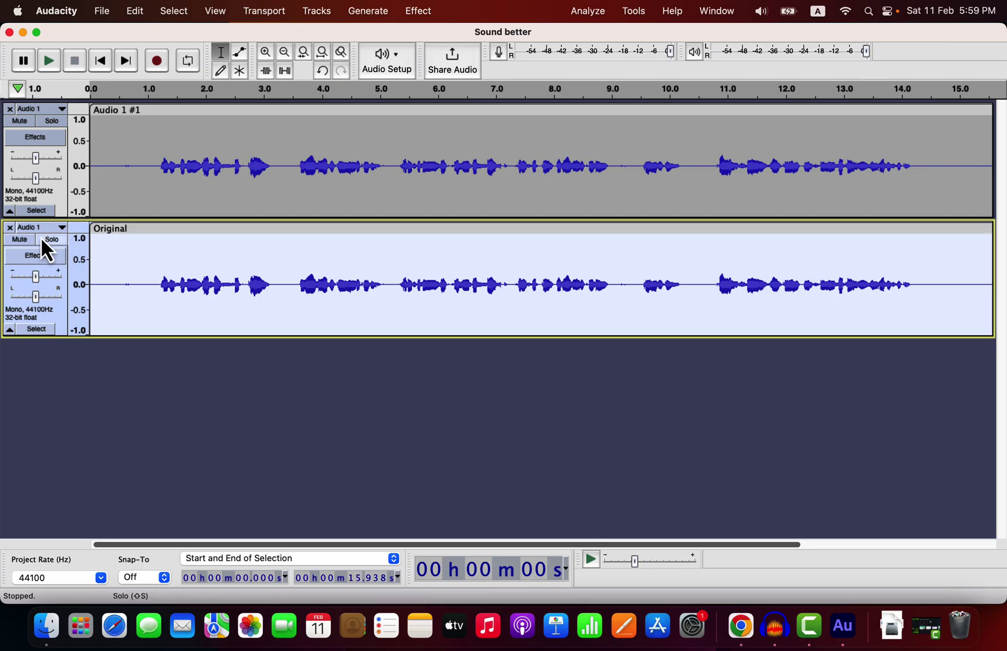
pyautogui.click(27, 239)
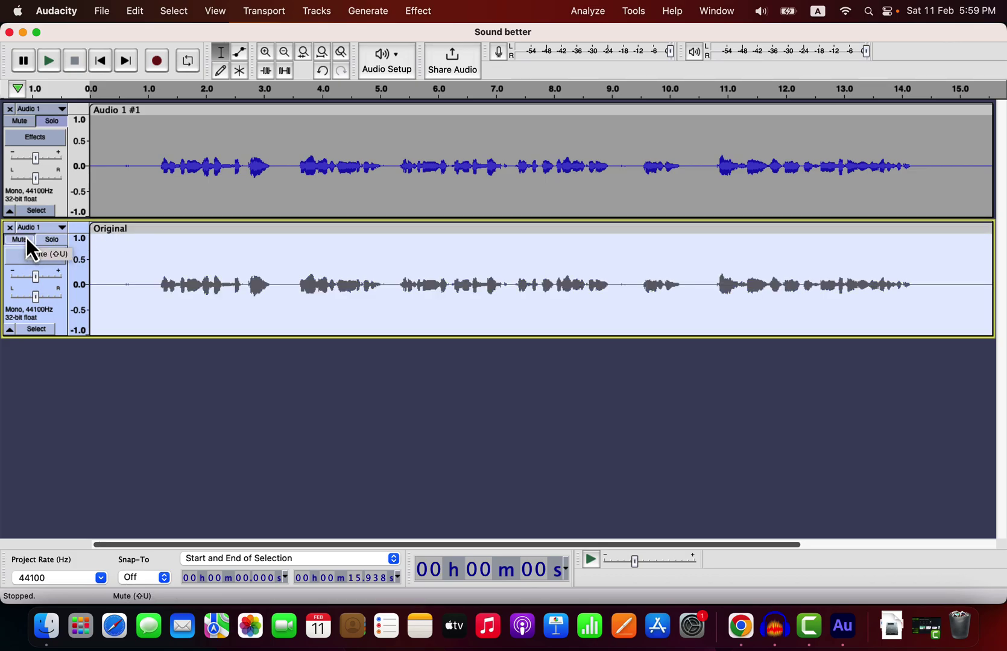
pyautogui.click(88, 177)
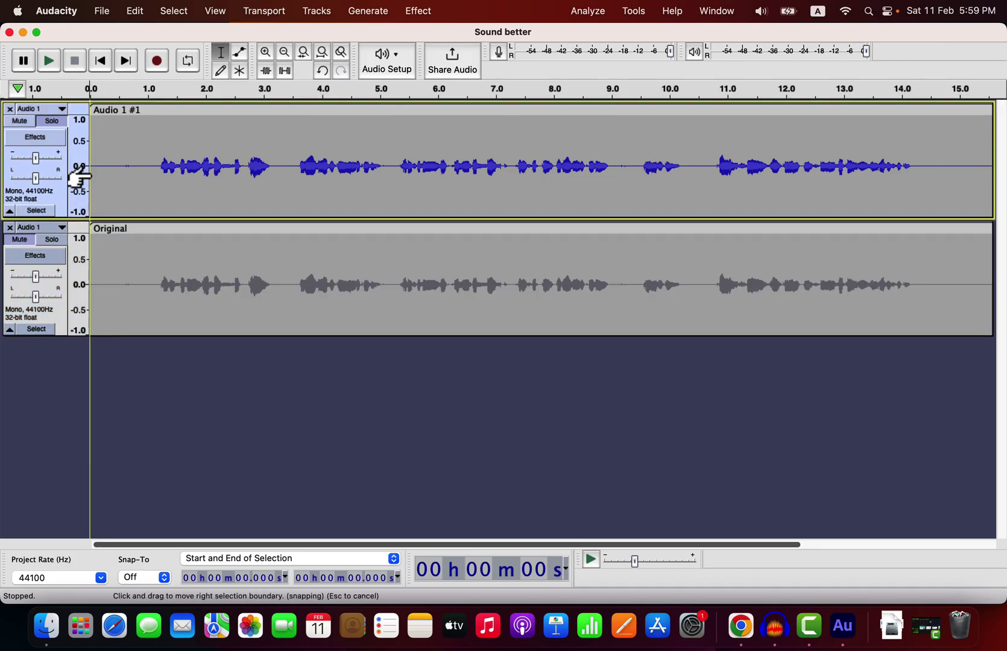
pyautogui.press('space')
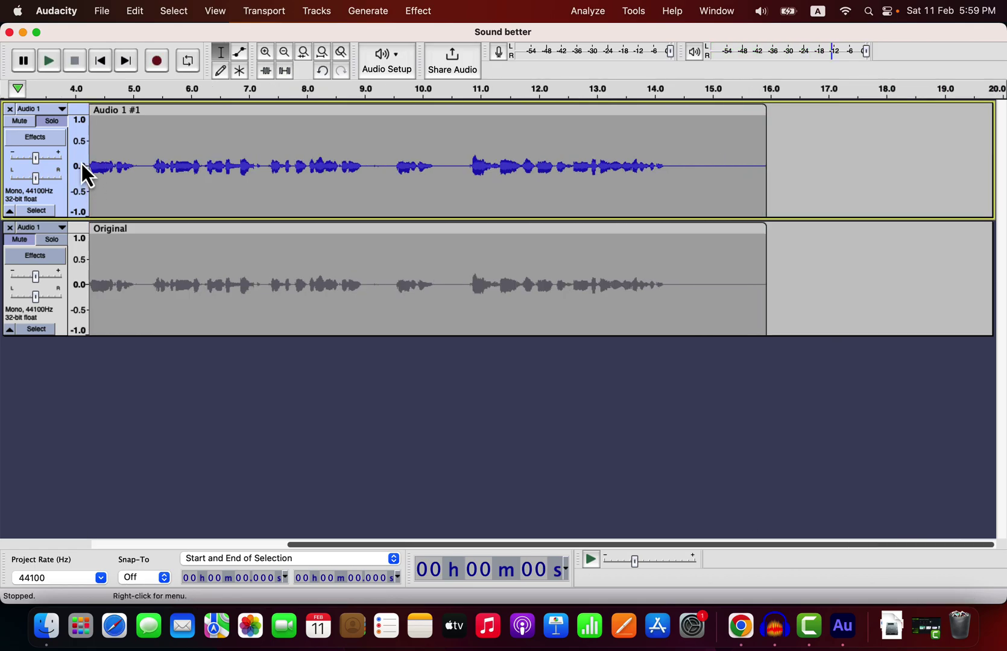
pyautogui.hscroll(-5, 111, 157)
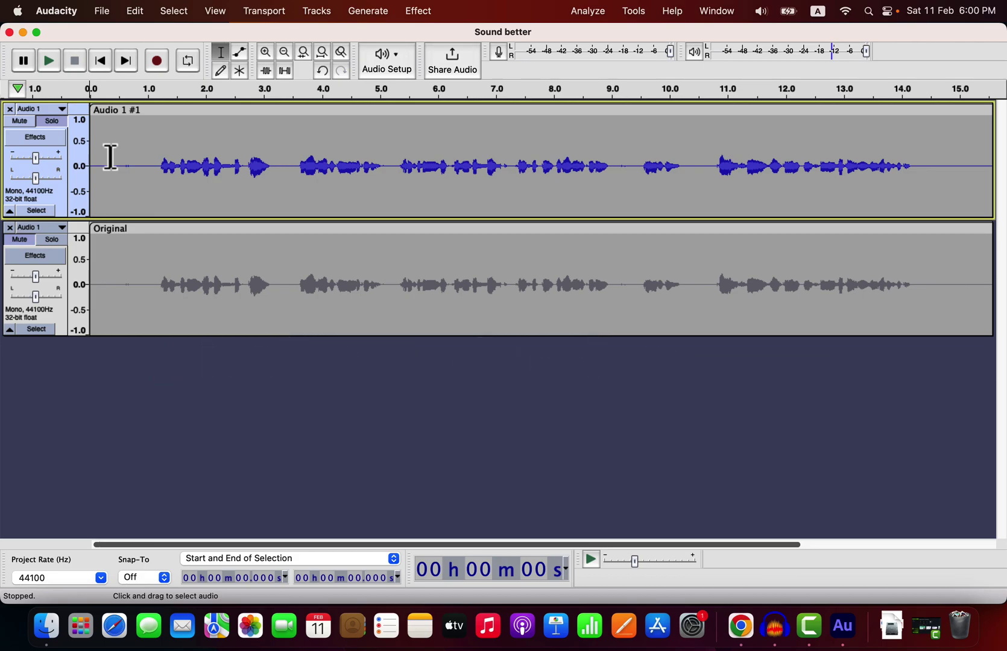
# Audition silent gaps at the start and near 3.2, 9 and 10.4 s, ending with the 14.4–15.3 s tail selected.
pyautogui.moveTo(156, 164); pyautogui.dragTo(65, 163)
pyautogui.press('space')
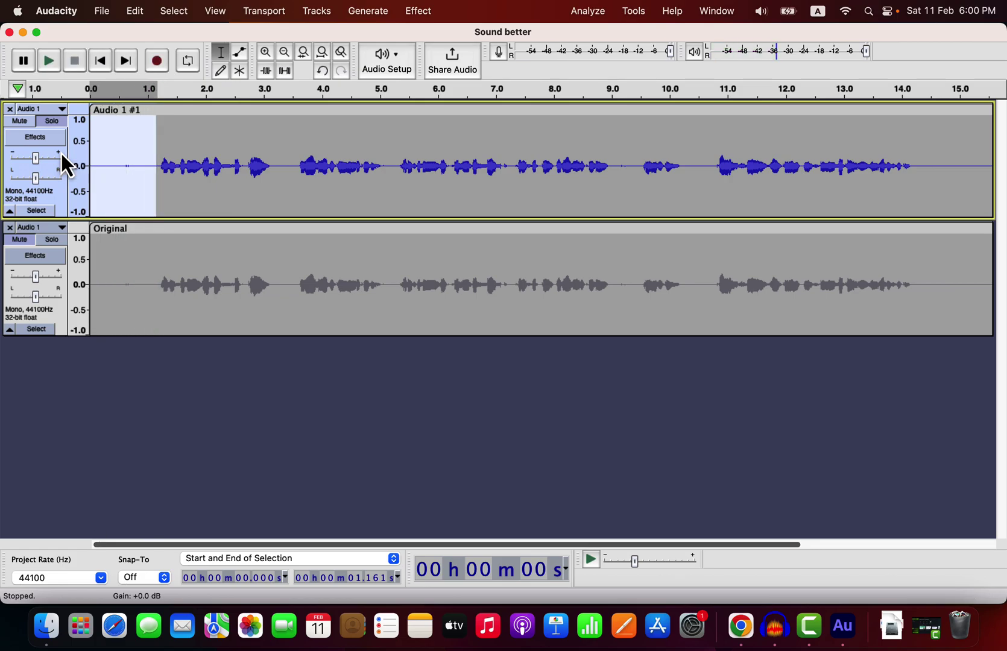
pyautogui.moveTo(270, 164); pyautogui.dragTo(283, 184)
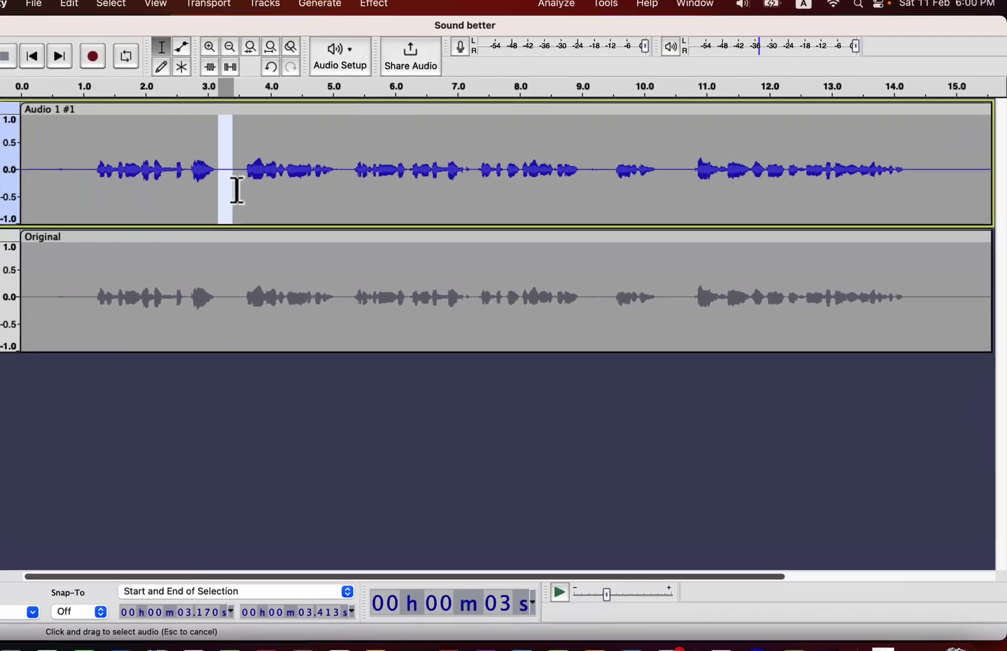
pyautogui.press('space')
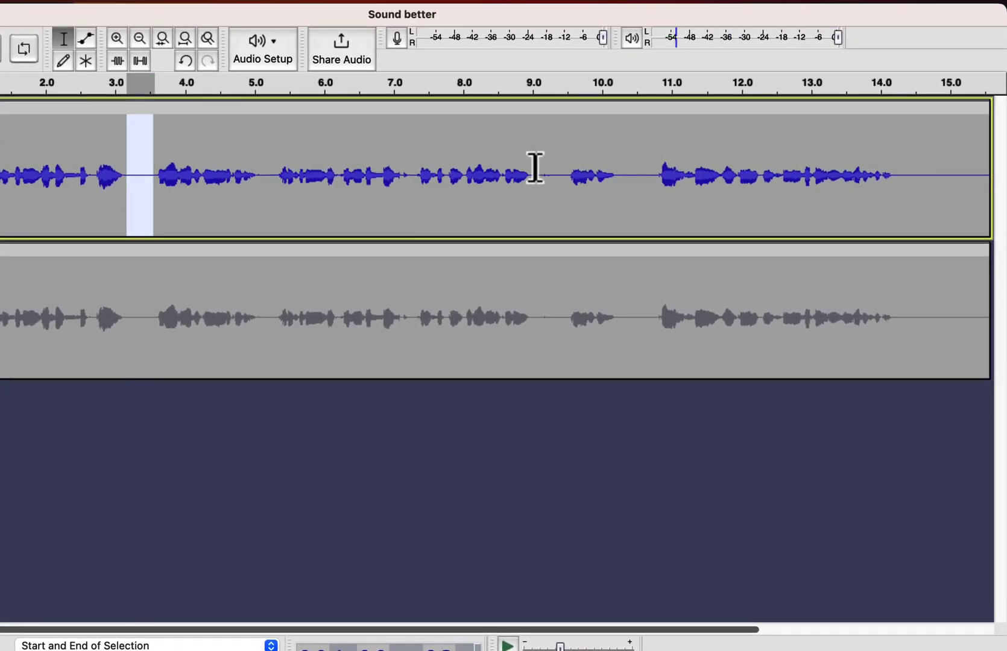
pyautogui.moveTo(536, 169); pyautogui.dragTo(564, 199)
pyautogui.moveTo(618, 164); pyautogui.dragTo(642, 198)
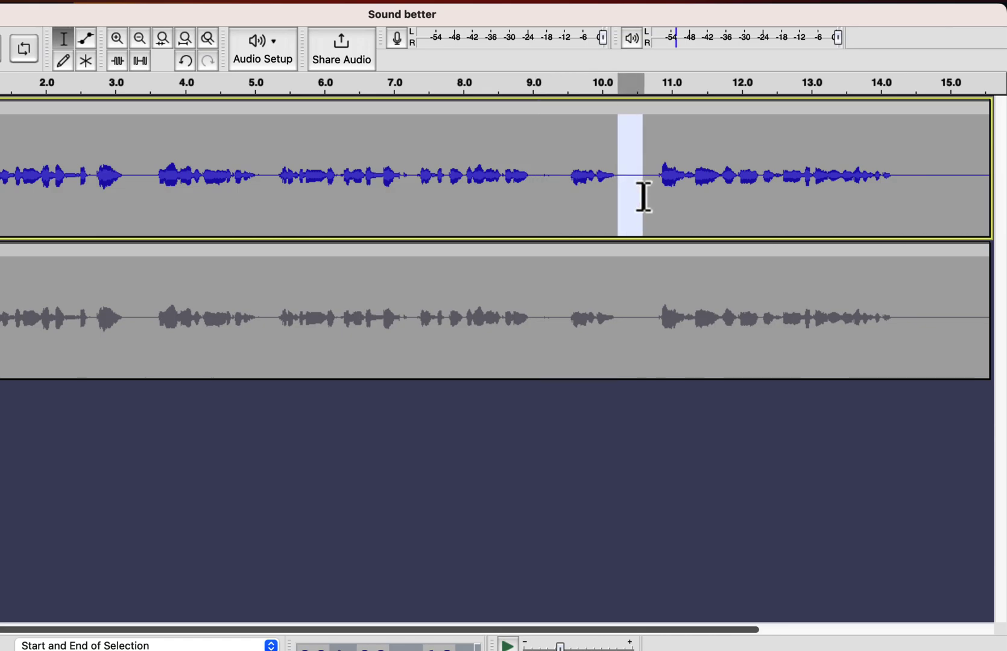
pyautogui.moveTo(908, 171); pyautogui.dragTo(971, 220)
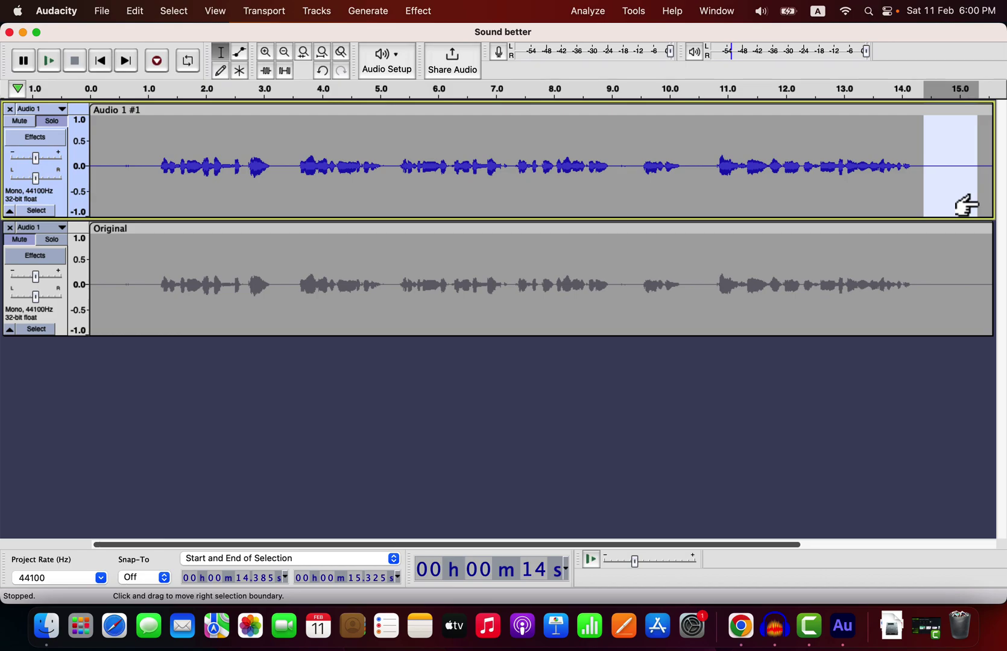
# Fit both tracks to the window height and bring up the Effect menu's Noise Removal and Repair submenu.
pyautogui.press('super+shift+f')
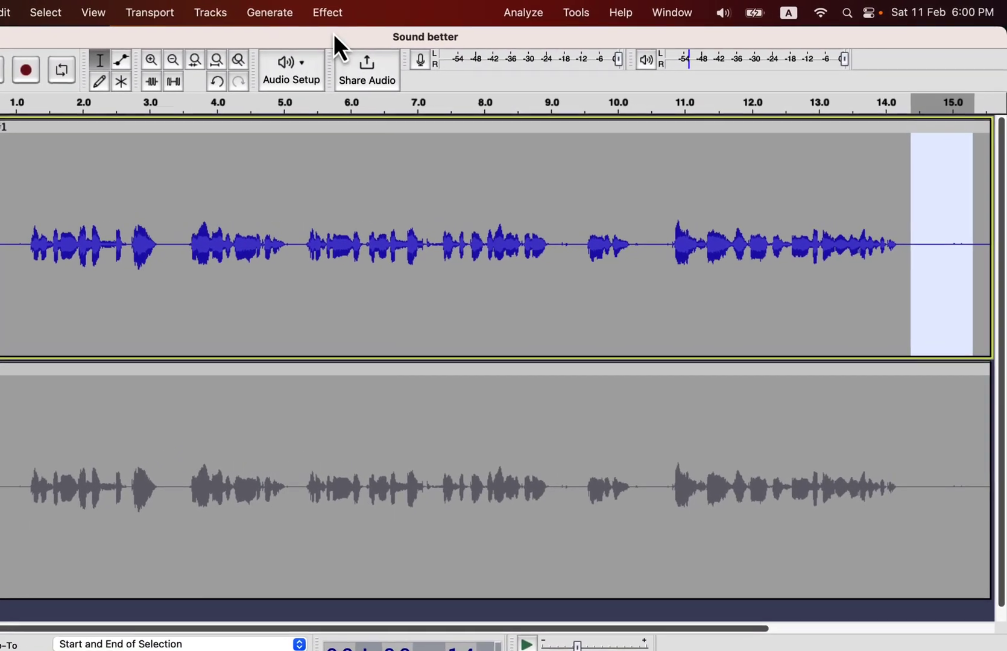
pyautogui.click(416, 13)
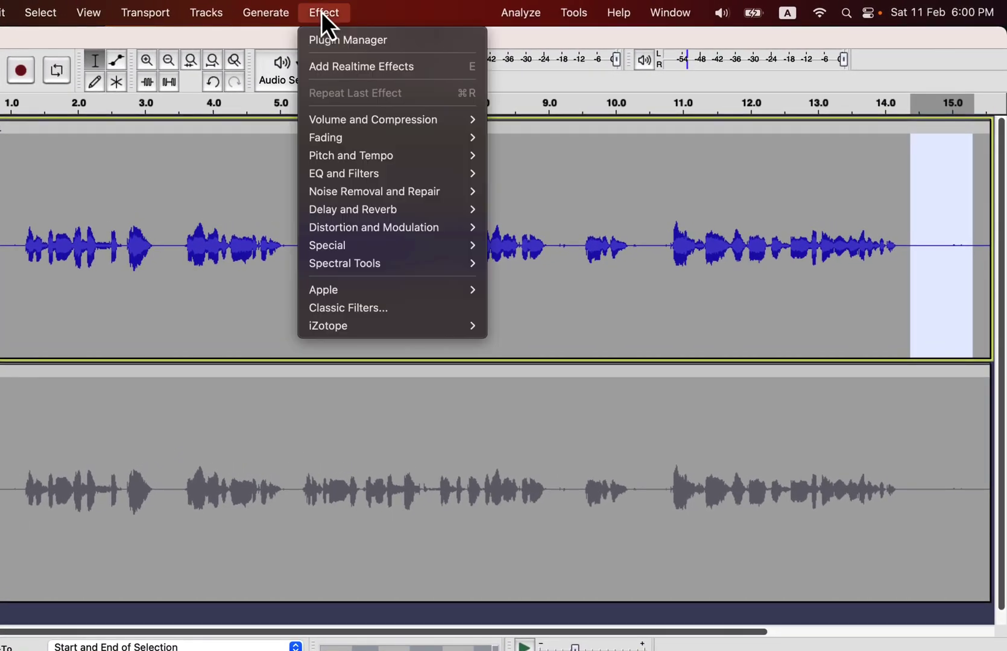
pyautogui.moveTo(331, 194)
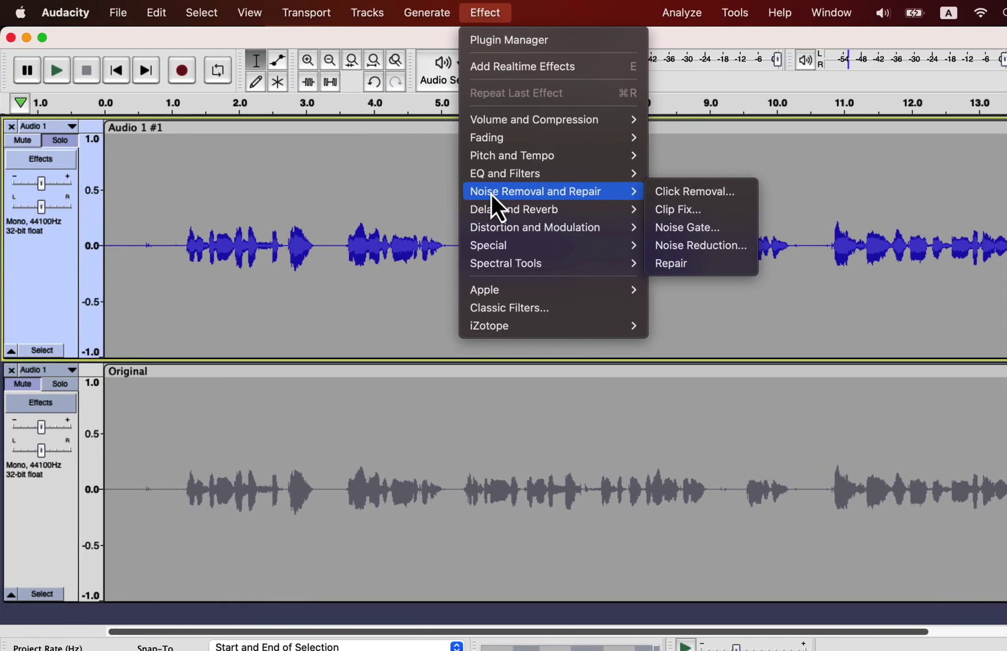
pyautogui.moveTo(55, 18)
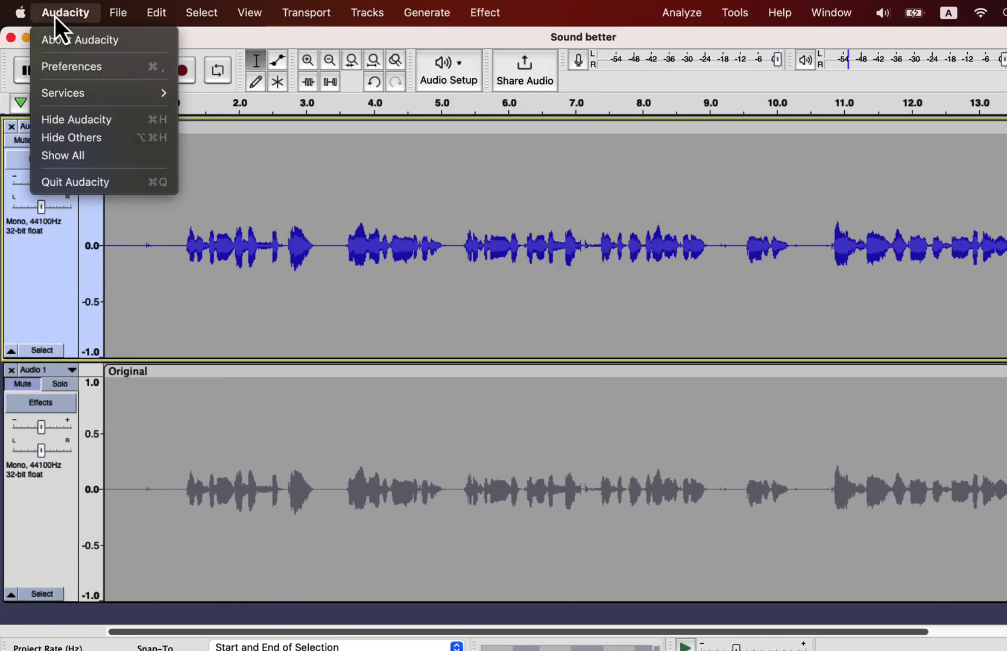
pyautogui.click(71, 70)
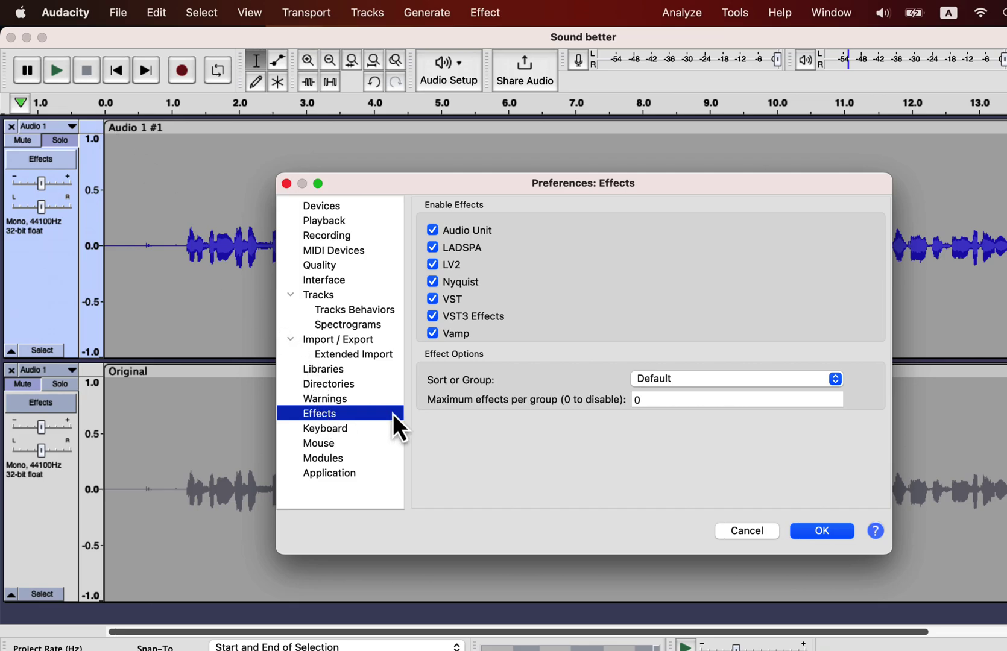
pyautogui.click(707, 380)
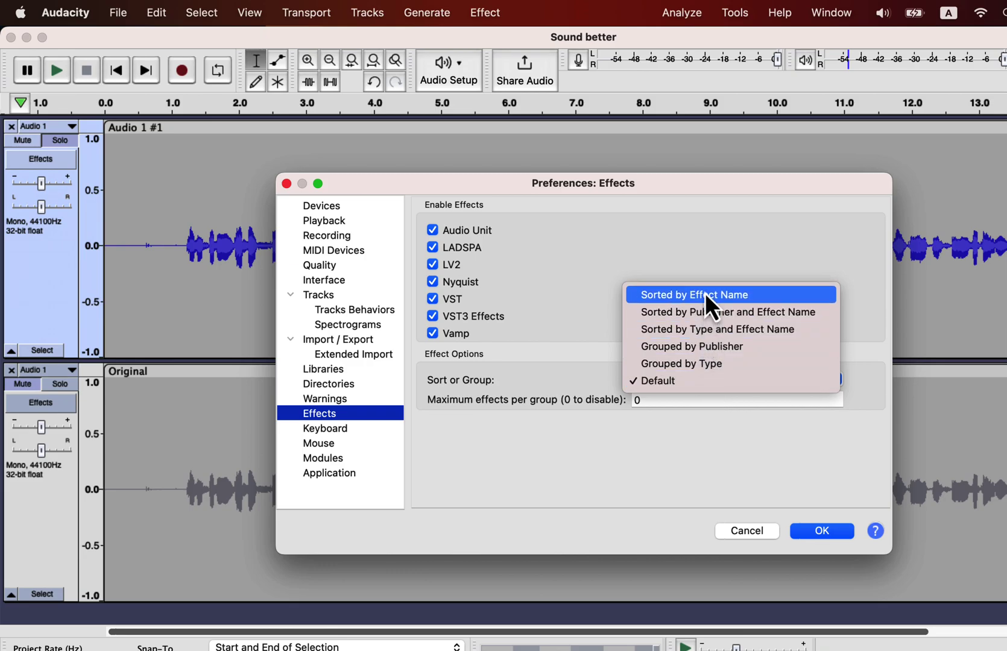
pyautogui.click(743, 532)
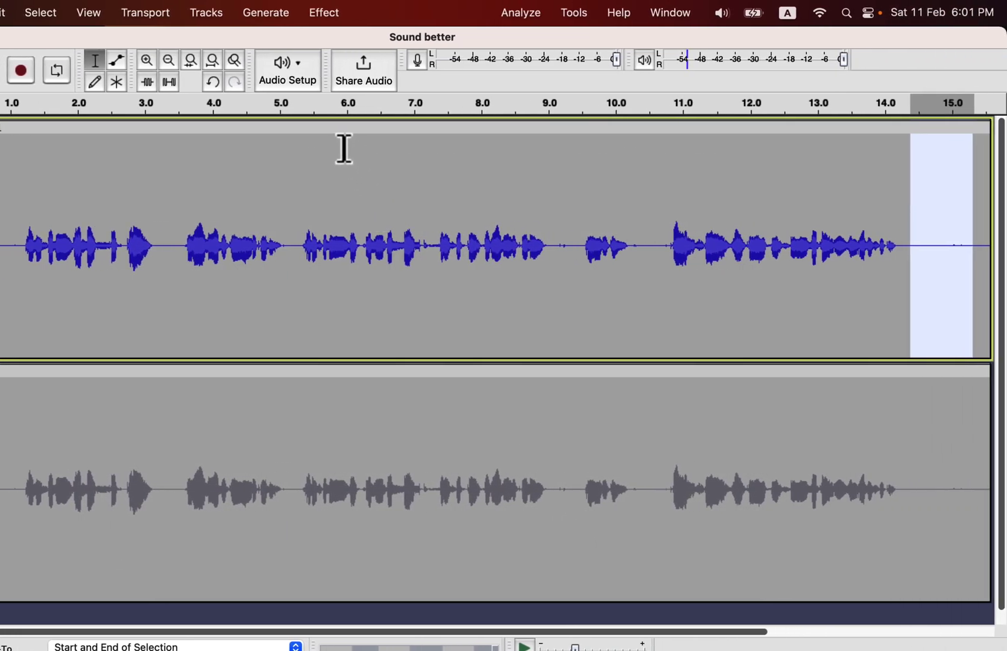
# Open Noise Reduction and get a noise profile from the 14.4–15.3 s silent tail.
pyautogui.click(330, 17)
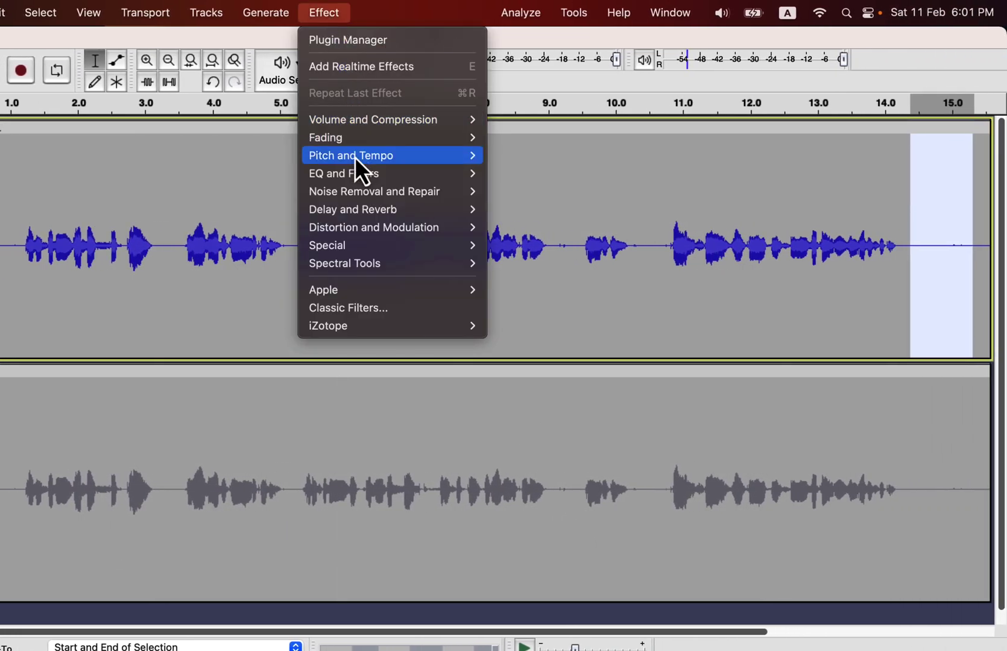
pyautogui.moveTo(364, 194)
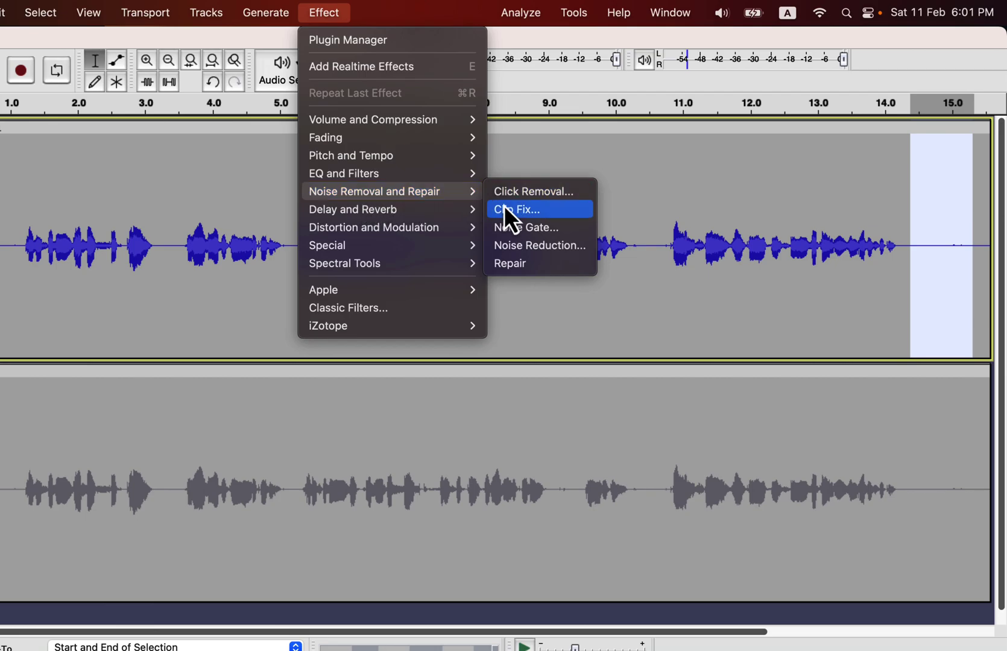
pyautogui.click(512, 248)
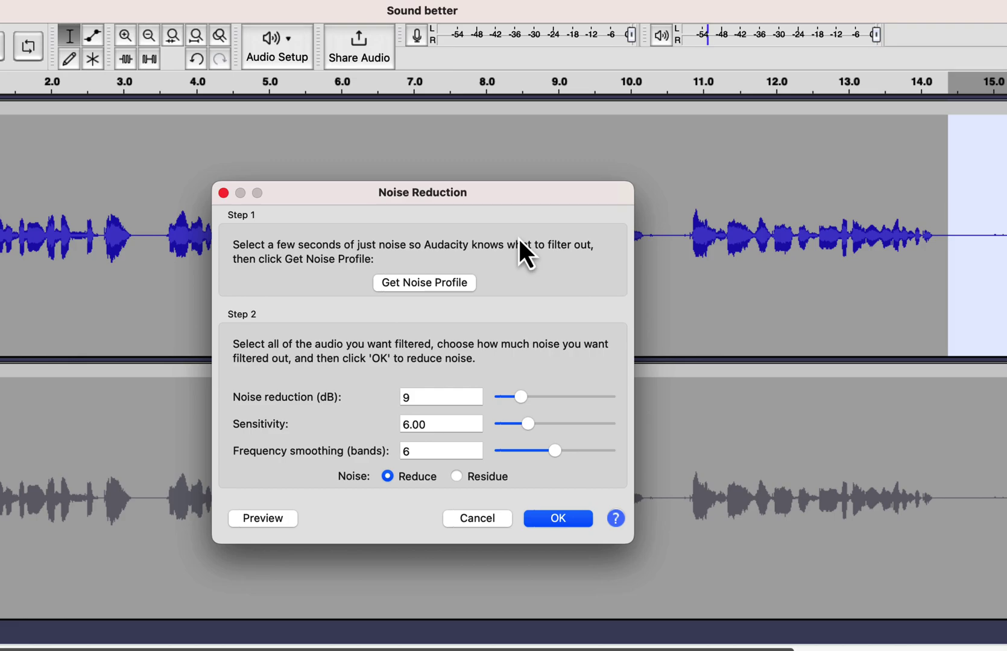
pyautogui.click(421, 282)
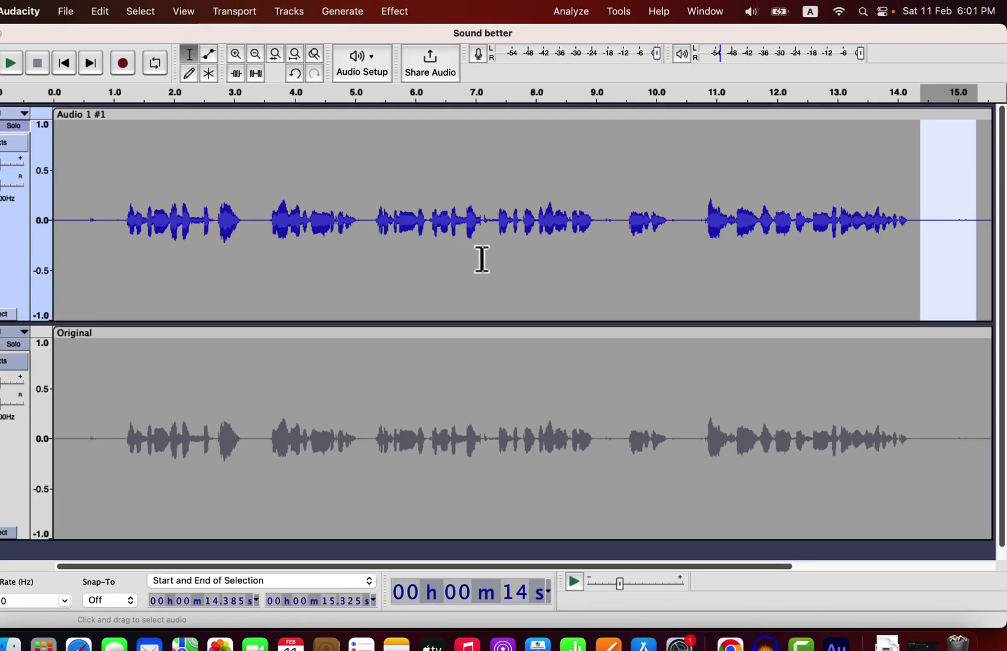
# Select the entire Audio 1 #1 track and open Noise Reduction for it.
pyautogui.doubleClick(481, 259)
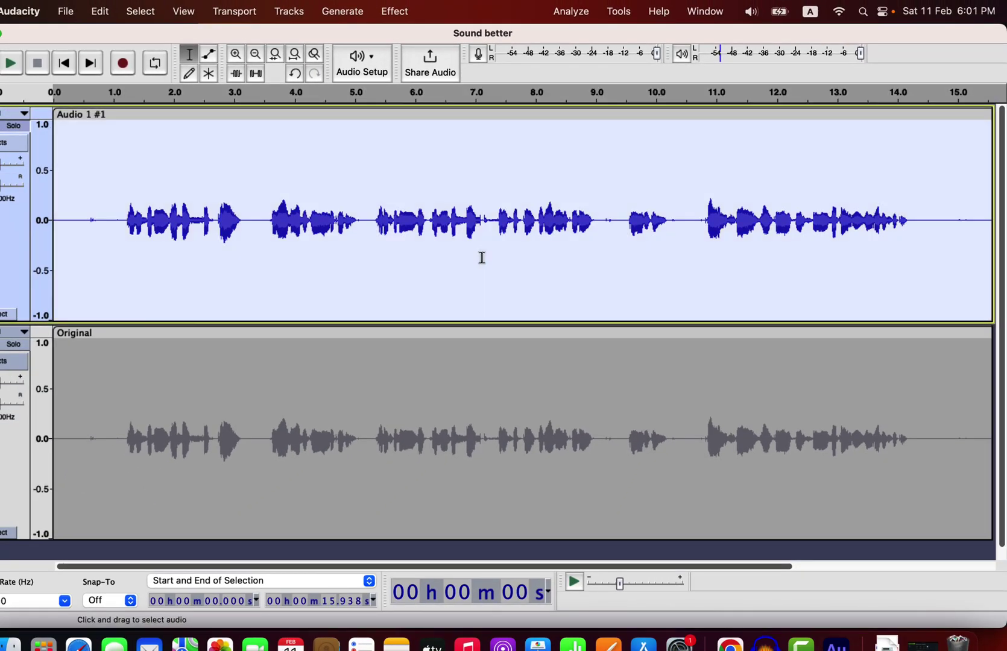
pyautogui.click(397, 11)
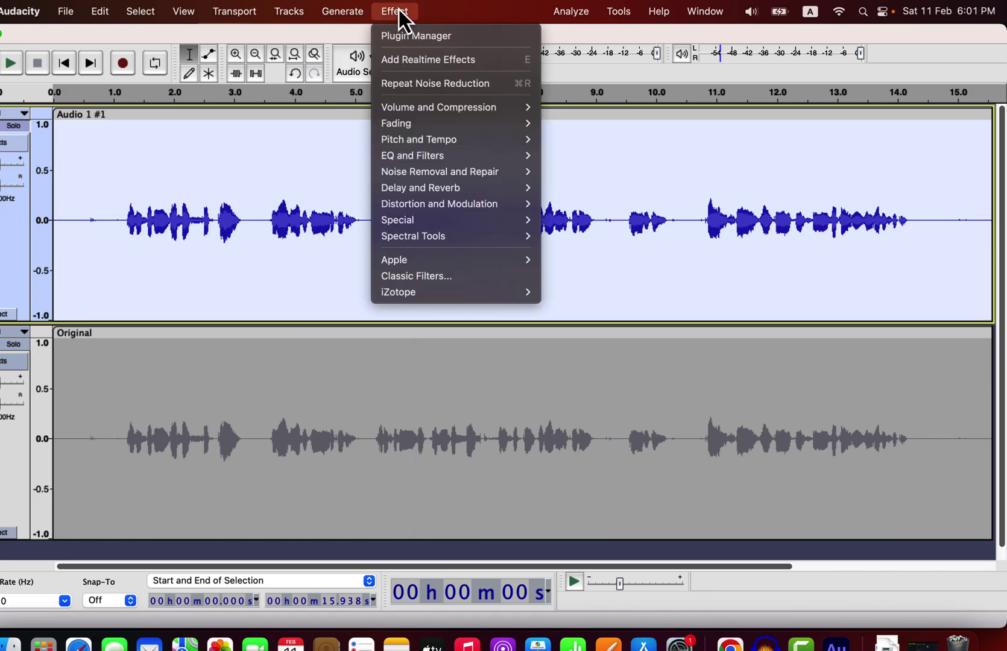
pyautogui.moveTo(415, 171)
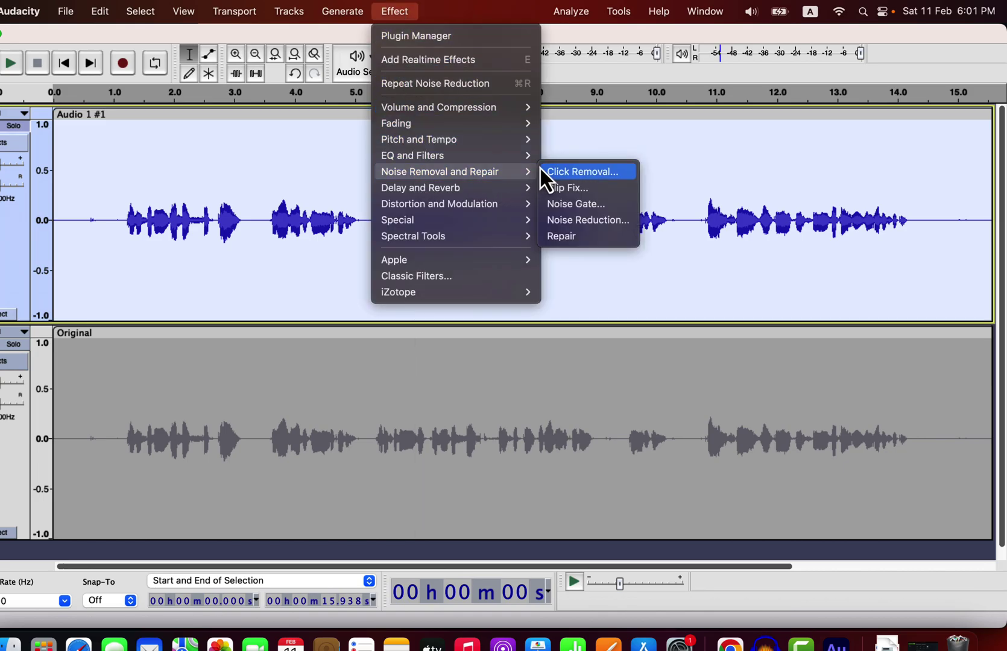
pyautogui.click(565, 220)
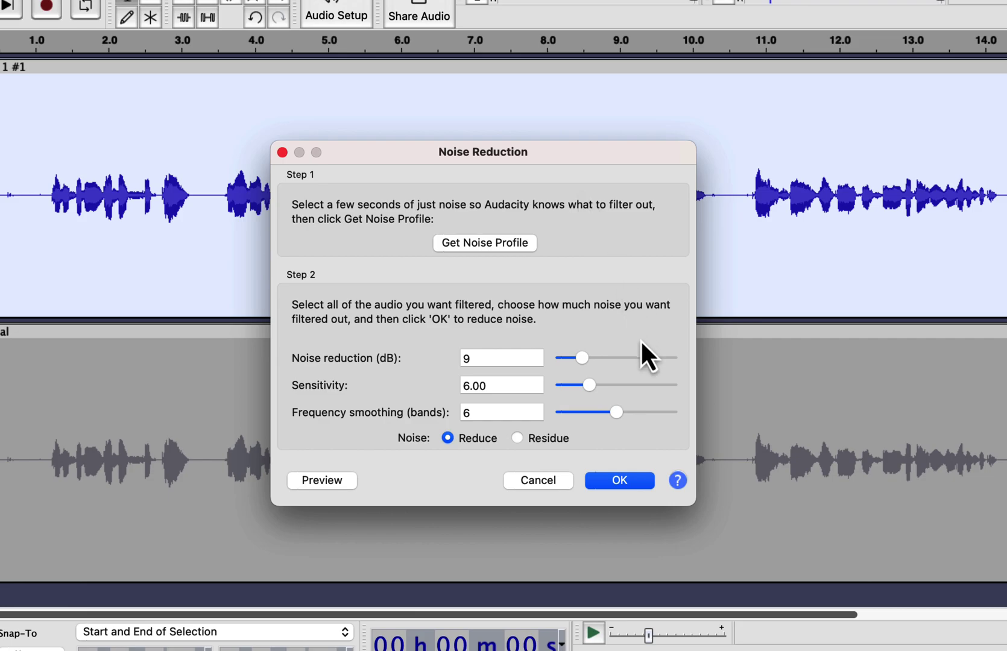
pyautogui.click(676, 480)
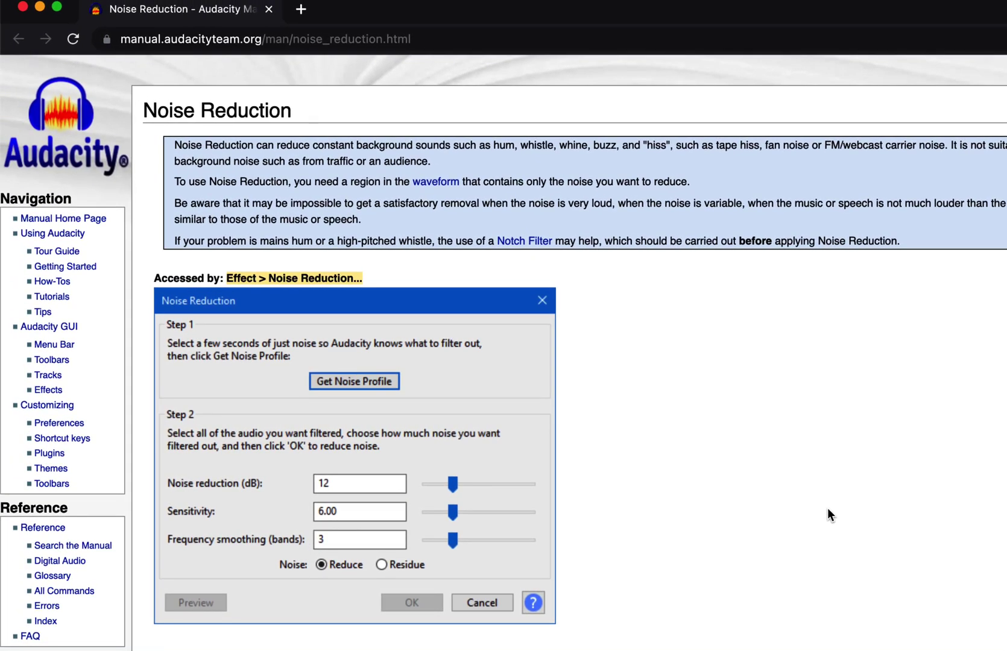
pyautogui.scroll(-5, 828, 514)
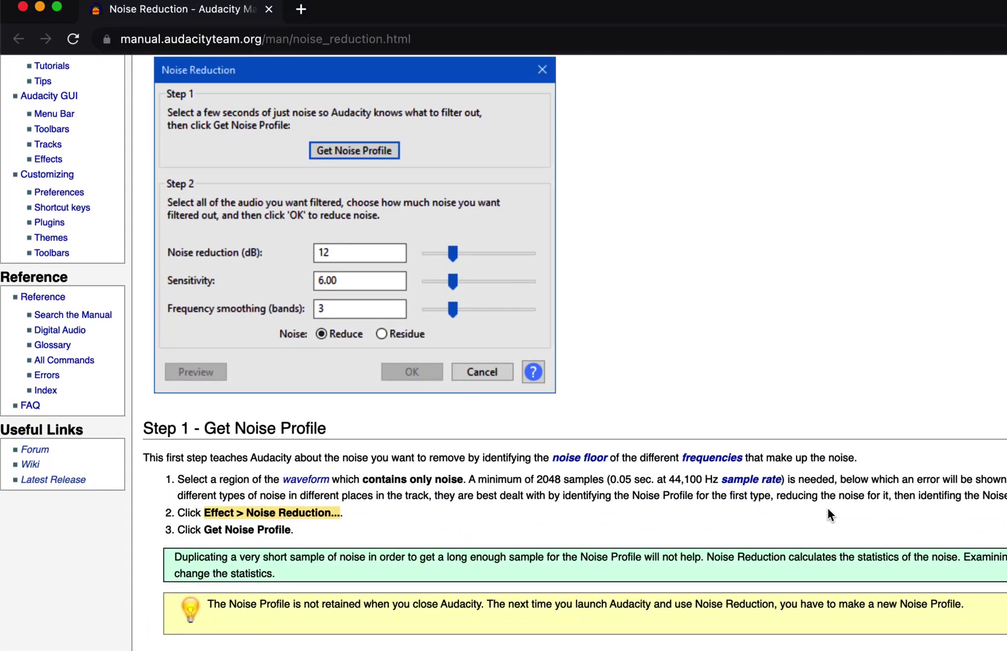
pyautogui.scroll(-8, 827, 510)
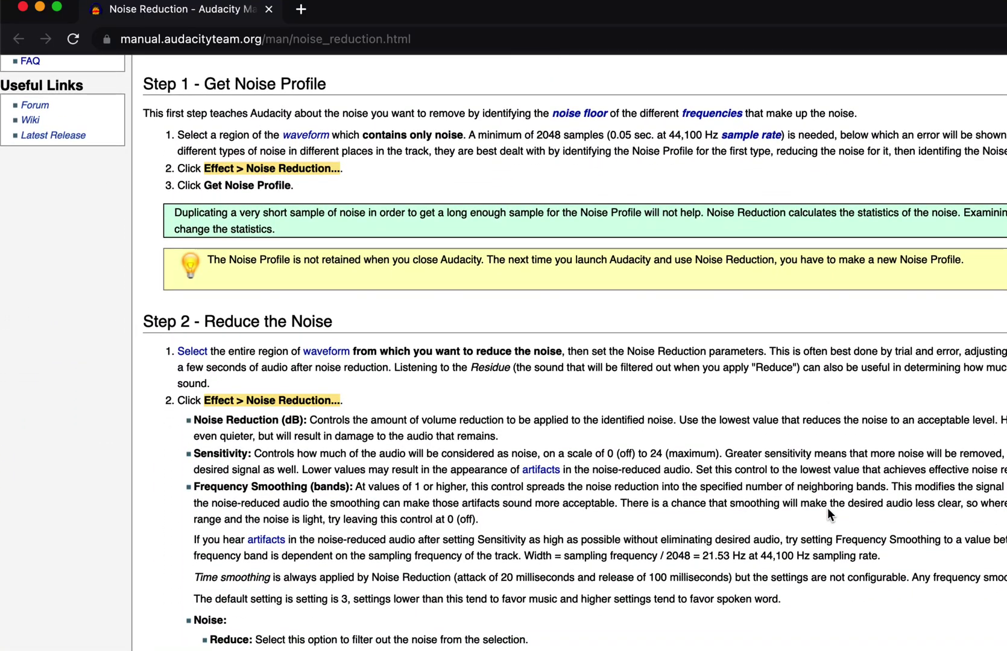
pyautogui.scroll(-5, 828, 512)
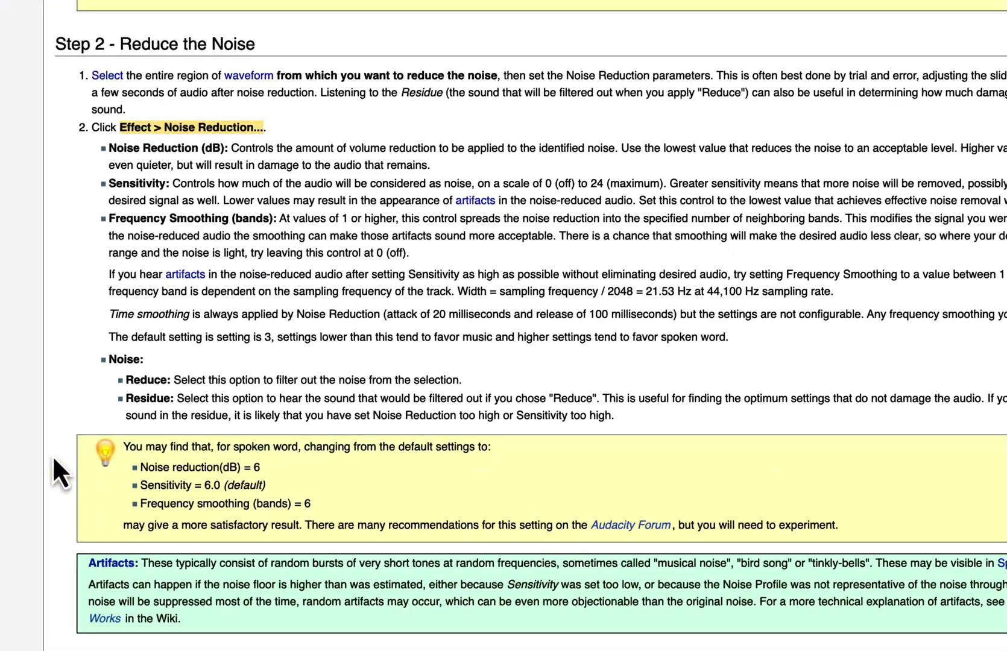
pyautogui.moveTo(121, 446); pyautogui.dragTo(434, 541)
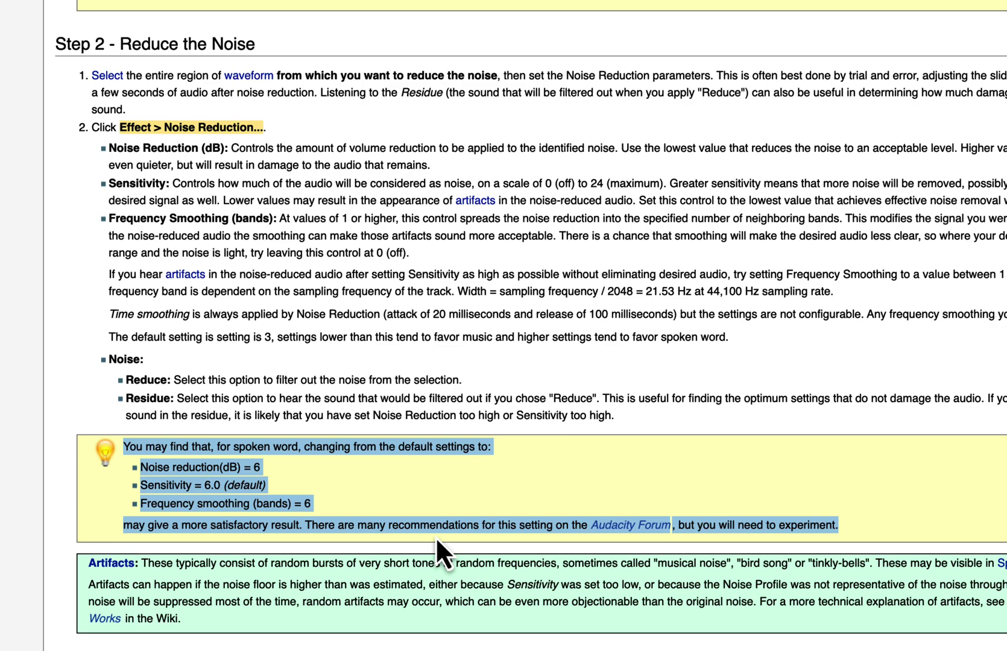
pyautogui.click(268, 472)
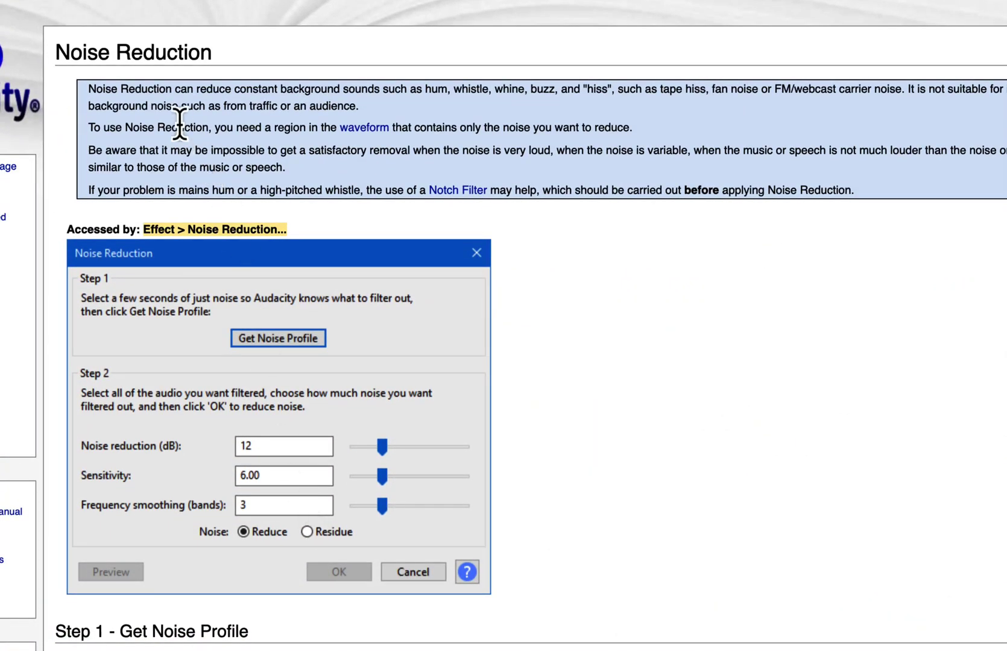
pyautogui.moveTo(85, 89); pyautogui.dragTo(655, 100)
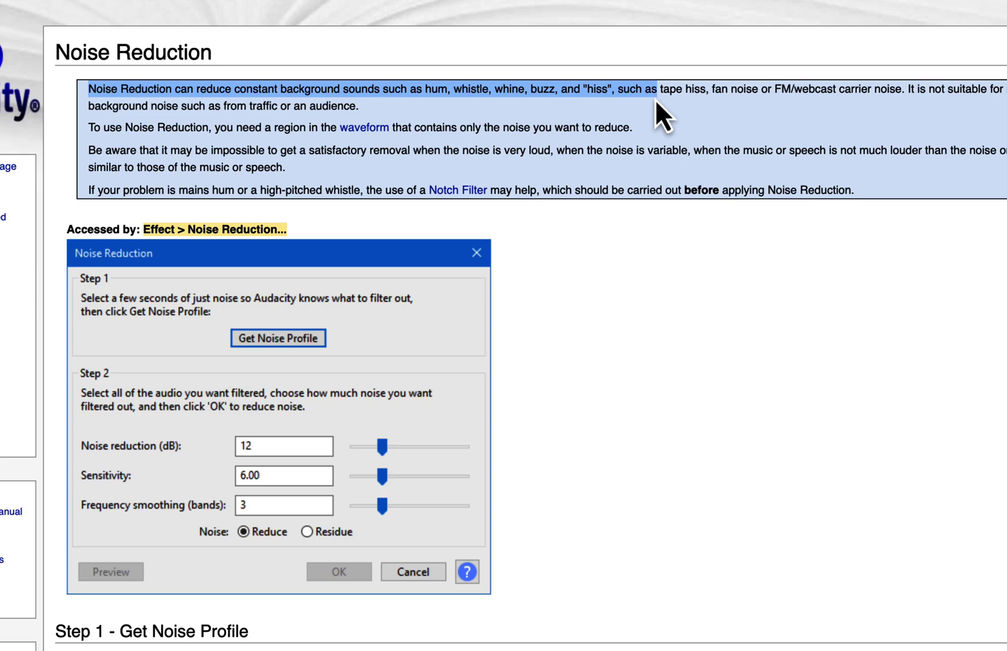
pyautogui.moveTo(908, 89); pyautogui.dragTo(920, 111)
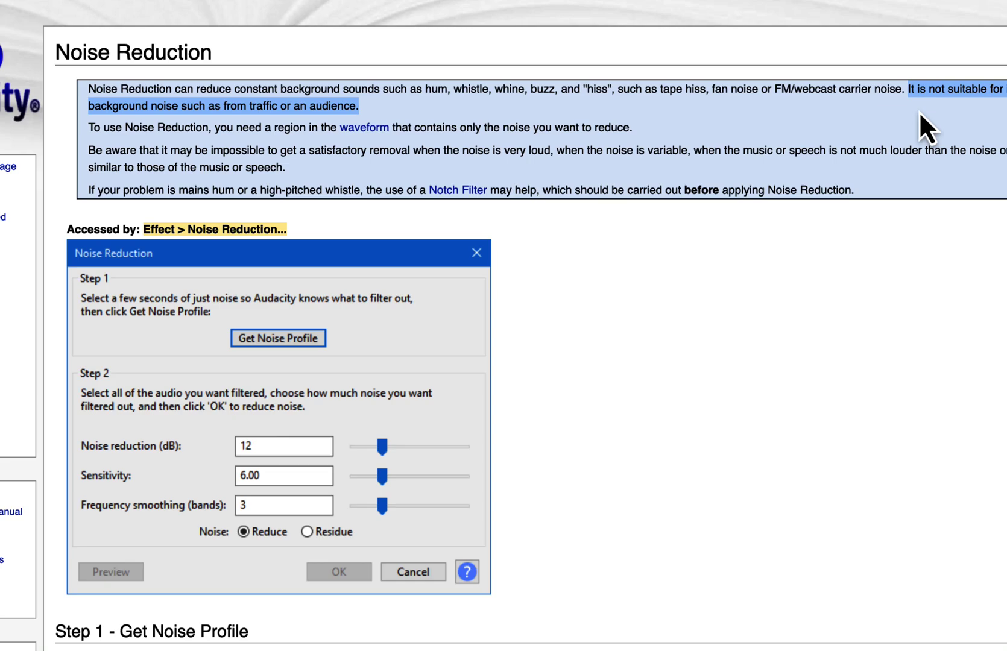
# Try various Noise reduction, Sensitivity and Frequency smoothing values, settling on 9 dB, 6.00 and 6 bands.
pyautogui.press('super+Tab')
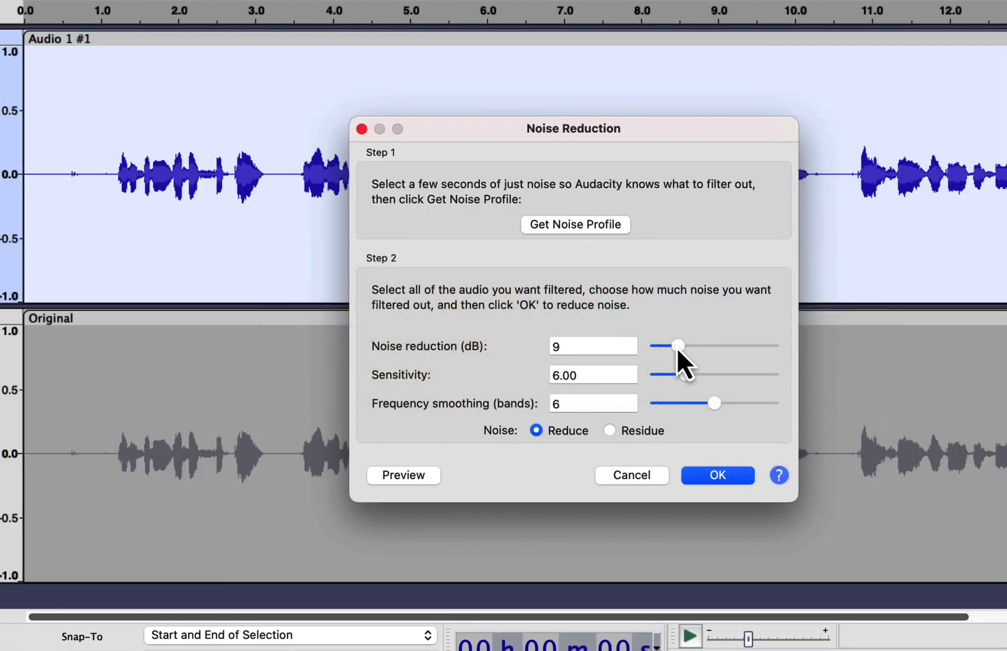
pyautogui.moveTo(676, 345); pyautogui.dragTo(669, 347)
pyautogui.moveTo(671, 347)
pyautogui.mouseDown()
pyautogui.moveTo(702, 344)
pyautogui.moveTo(687, 346)
pyautogui.mouseUp()
pyautogui.moveTo(687, 346); pyautogui.dragTo(681, 346)
pyautogui.moveTo(686, 374); pyautogui.dragTo(654, 372)
pyautogui.moveTo(678, 345)
pyautogui.mouseDown()
pyautogui.moveTo(789, 345)
pyautogui.moveTo(680, 344)
pyautogui.mouseUp()
pyautogui.moveTo(653, 376); pyautogui.dragTo(689, 373)
pyautogui.moveTo(712, 407); pyautogui.dragTo(783, 404)
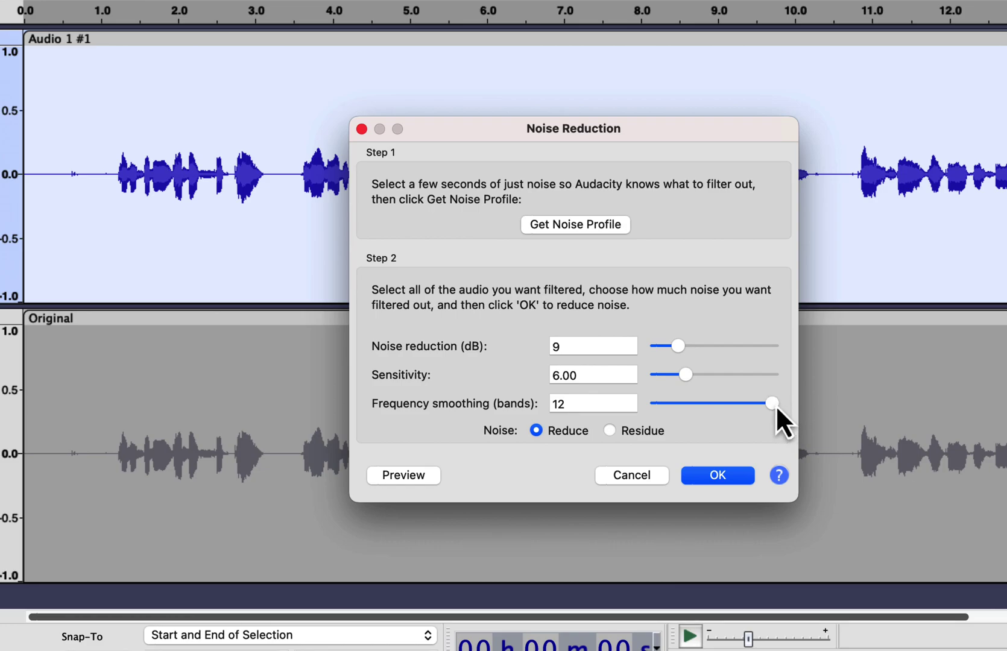
pyautogui.moveTo(775, 405); pyautogui.dragTo(723, 403)
# Apply the noise reduction and listen to the cleaned background noise and the 1.1–3.1 s phrase.
pyautogui.click(718, 475)
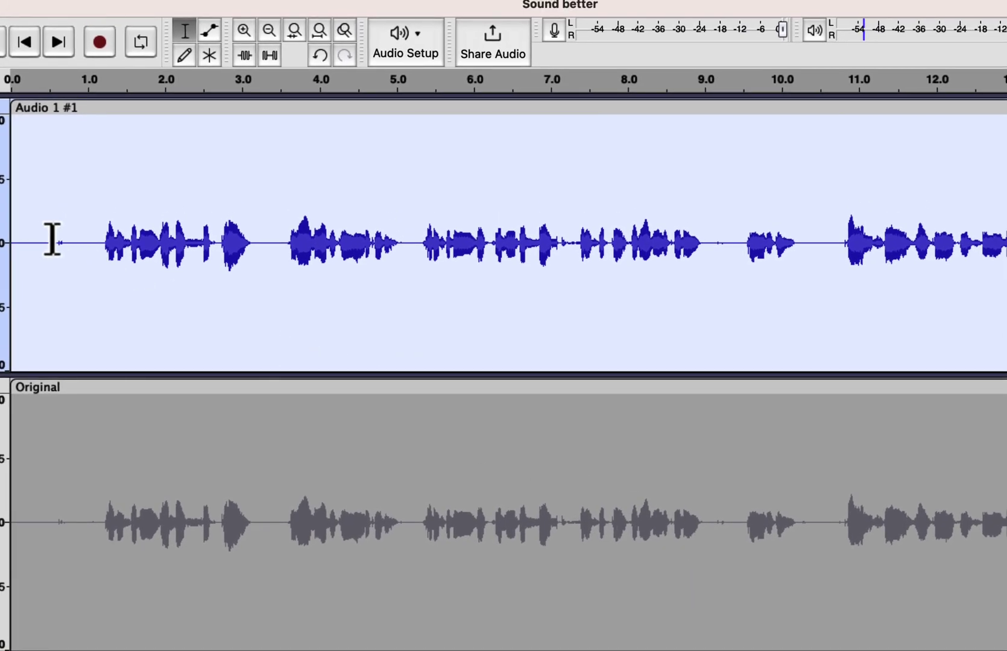
pyautogui.moveTo(51, 242); pyautogui.dragTo(11, 242)
pyautogui.press('space')
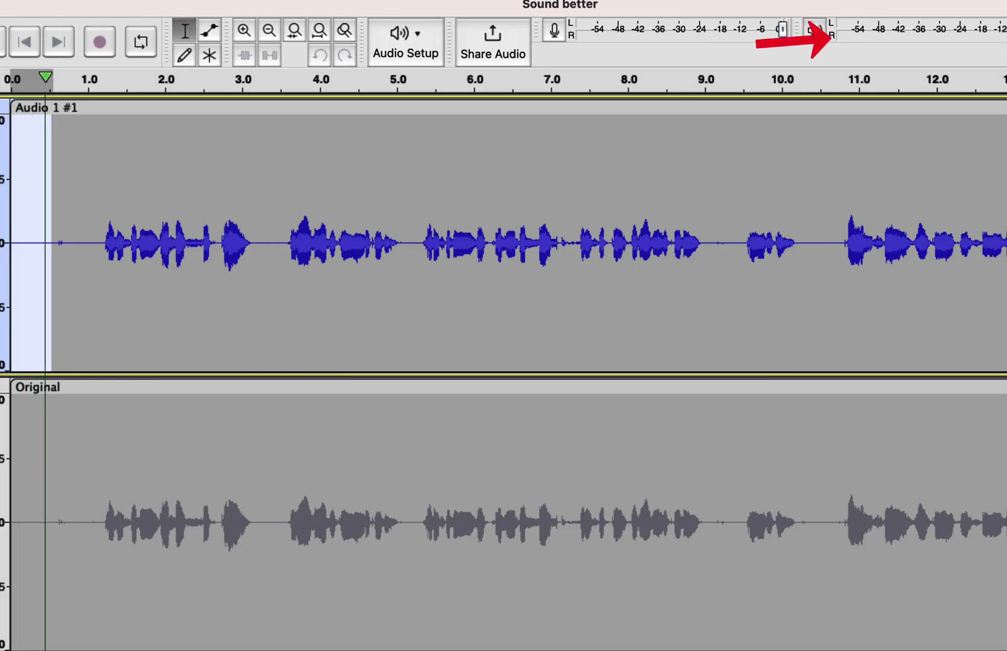
pyautogui.press('space')
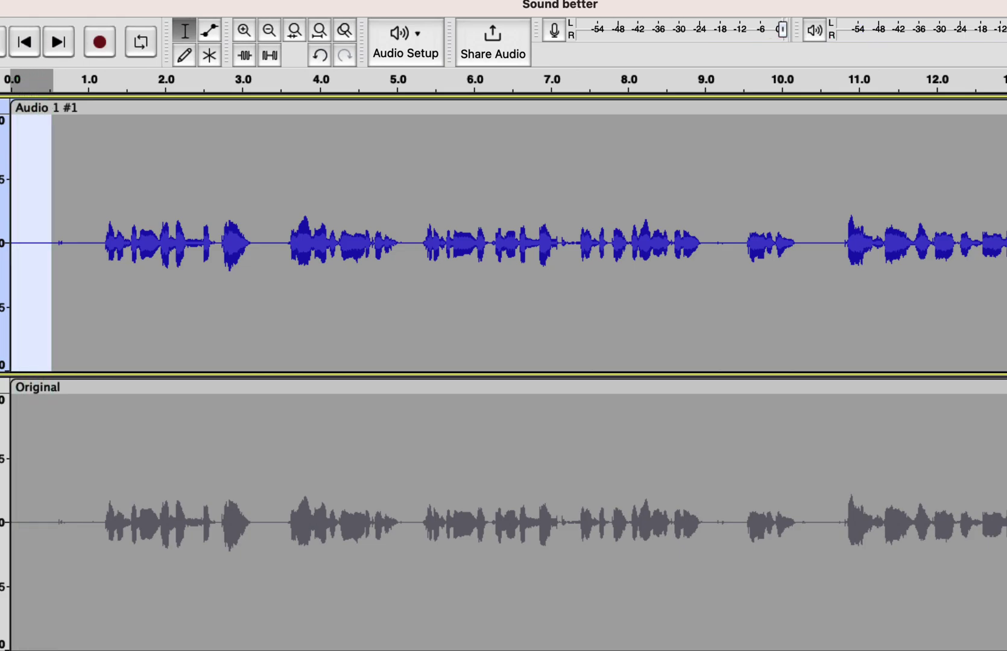
pyautogui.click(98, 242)
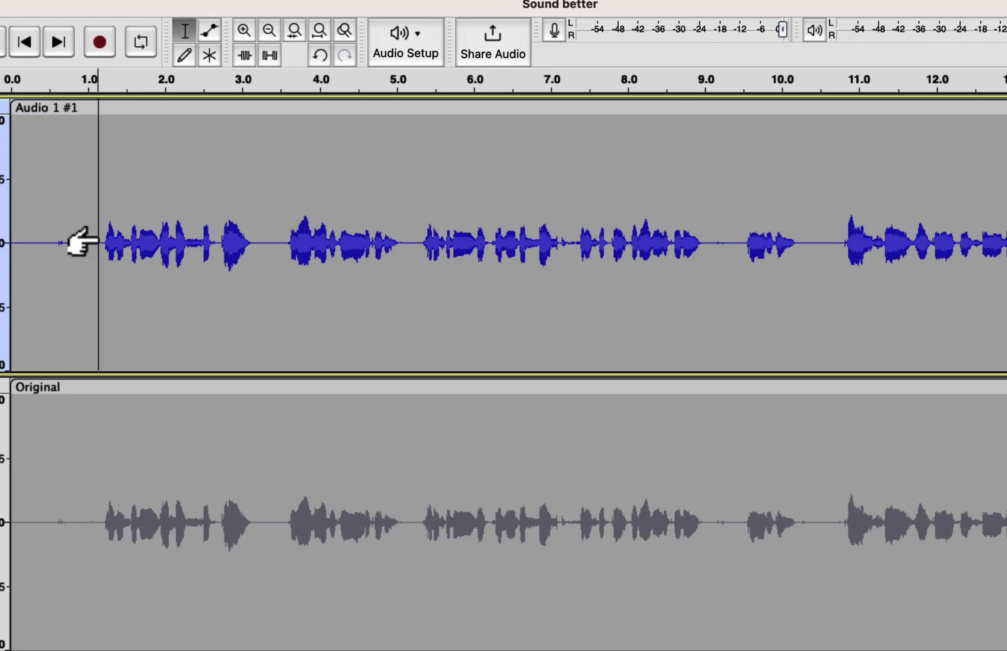
pyautogui.moveTo(252, 238); pyautogui.dragTo(99, 232)
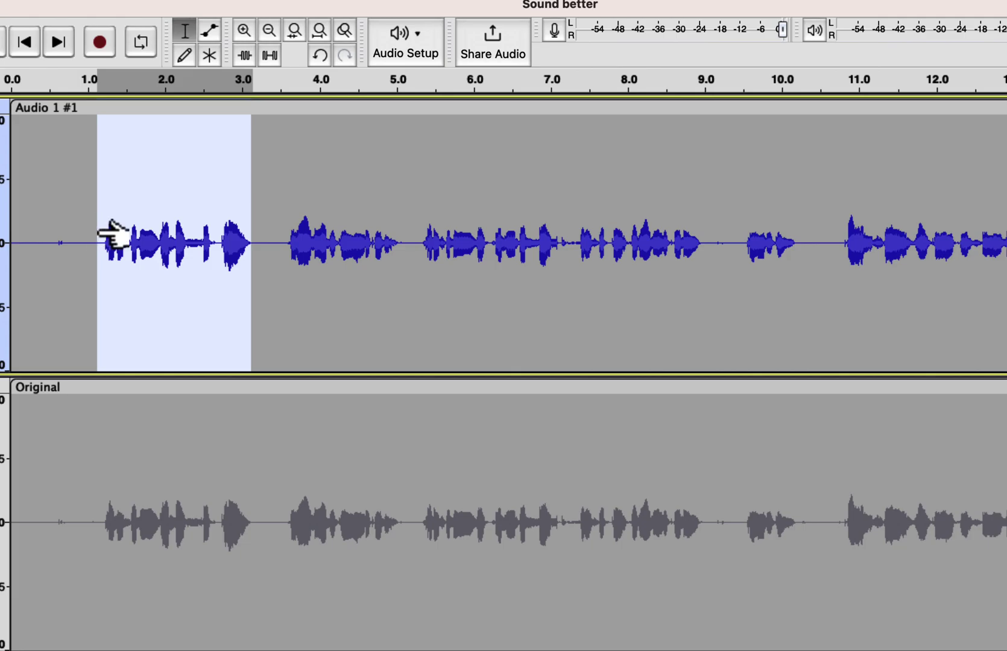
pyautogui.press('space')
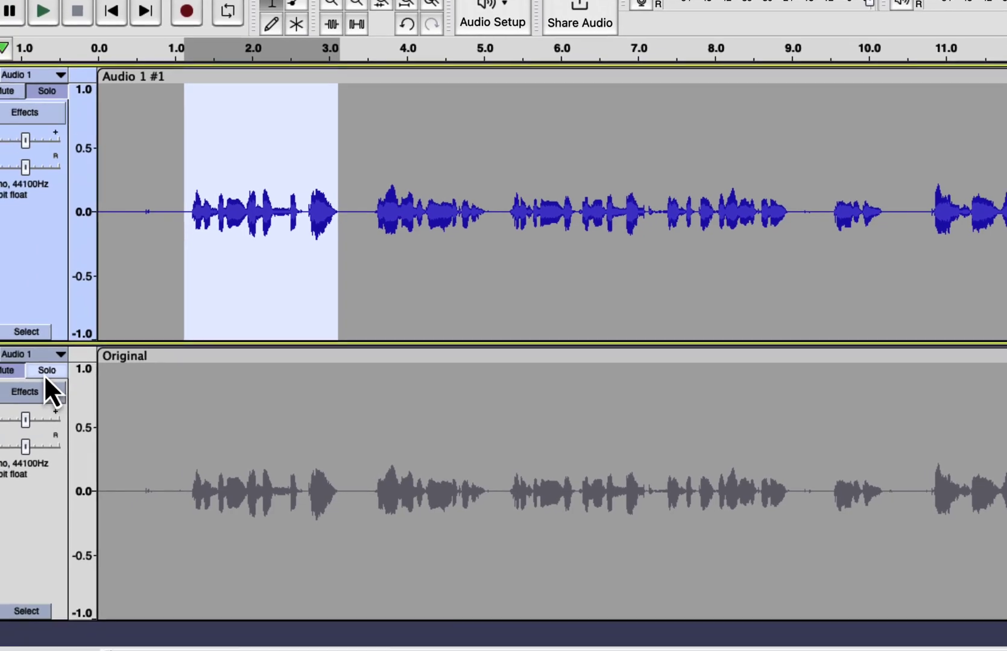
# Compare the same phrase by soloing the Original track, then the processed Audio 1 track.
pyautogui.click(45, 371)
pyautogui.moveTo(211, 467); pyautogui.dragTo(361, 479)
pyautogui.press('space')
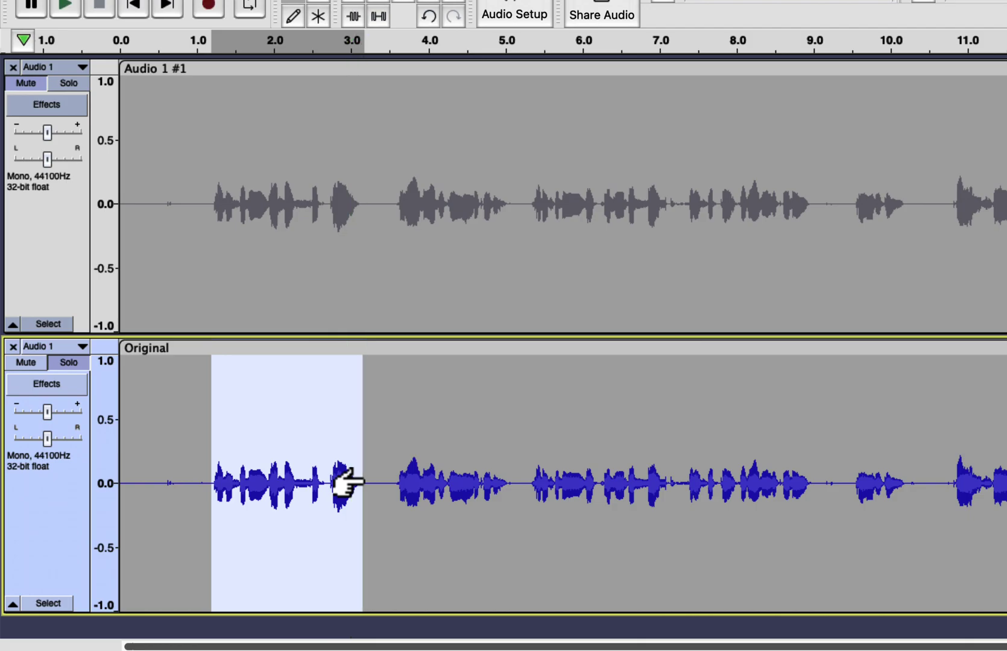
pyautogui.click(74, 83)
pyautogui.click(202, 181)
pyautogui.moveTo(202, 181); pyautogui.dragTo(362, 214)
pyautogui.press('space')
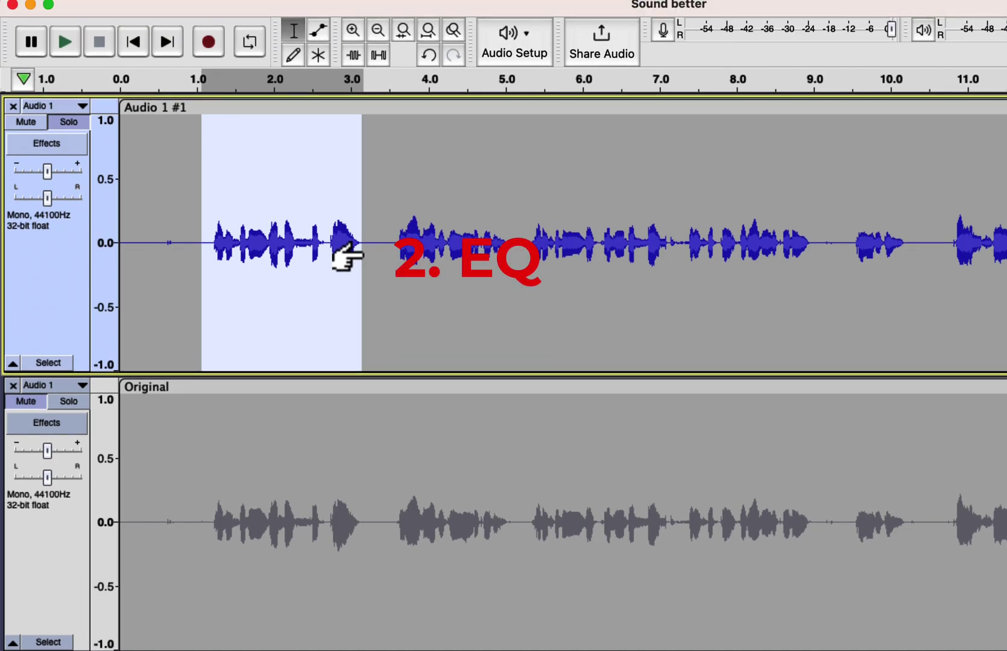
# Select the whole processed Audio 1 #1 clip and open Effect > EQ and Filters > Filter Curve EQ.
pyautogui.click(434, 207)
pyautogui.doubleClick(437, 208)
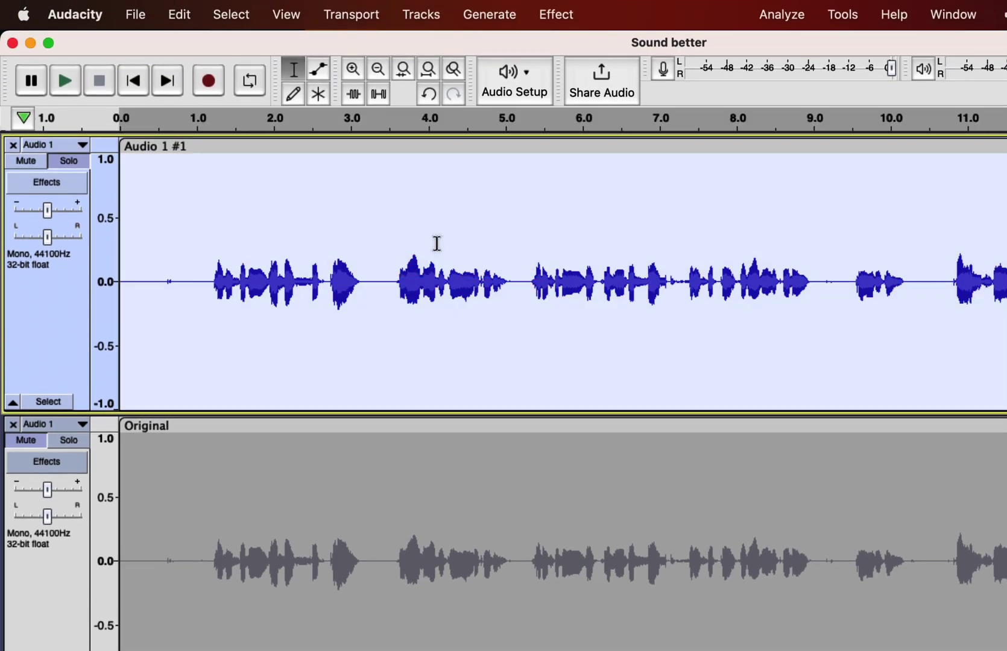
pyautogui.click(574, 11)
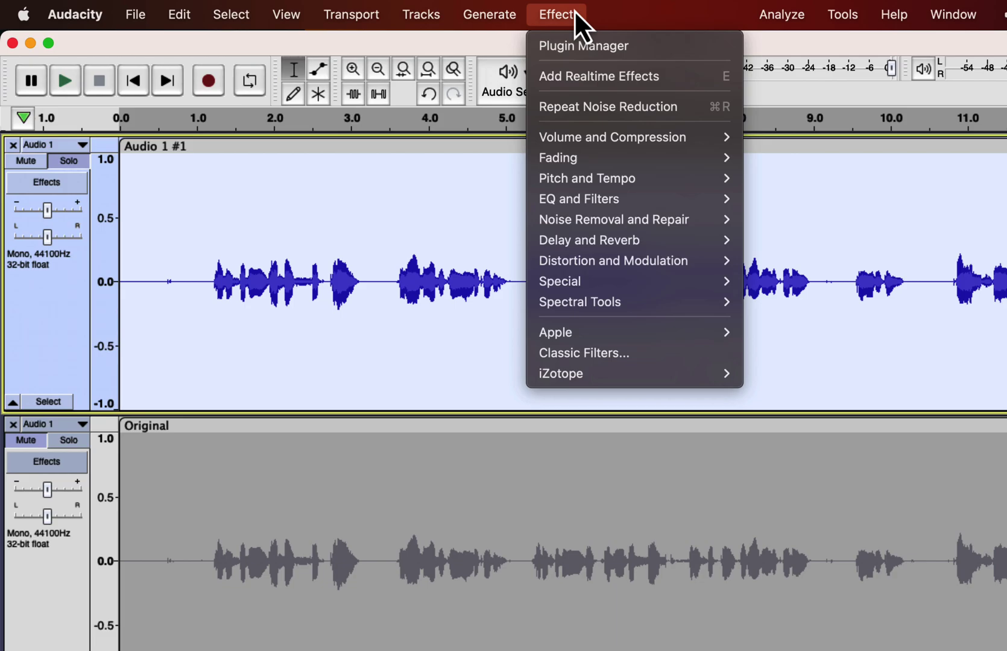
pyautogui.moveTo(570, 199)
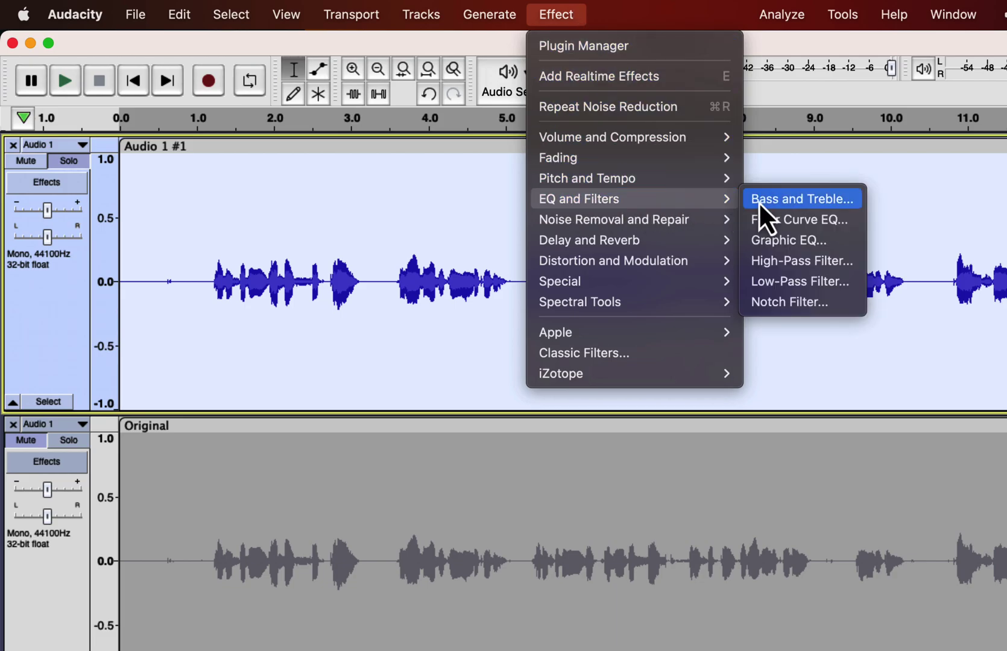
pyautogui.click(784, 222)
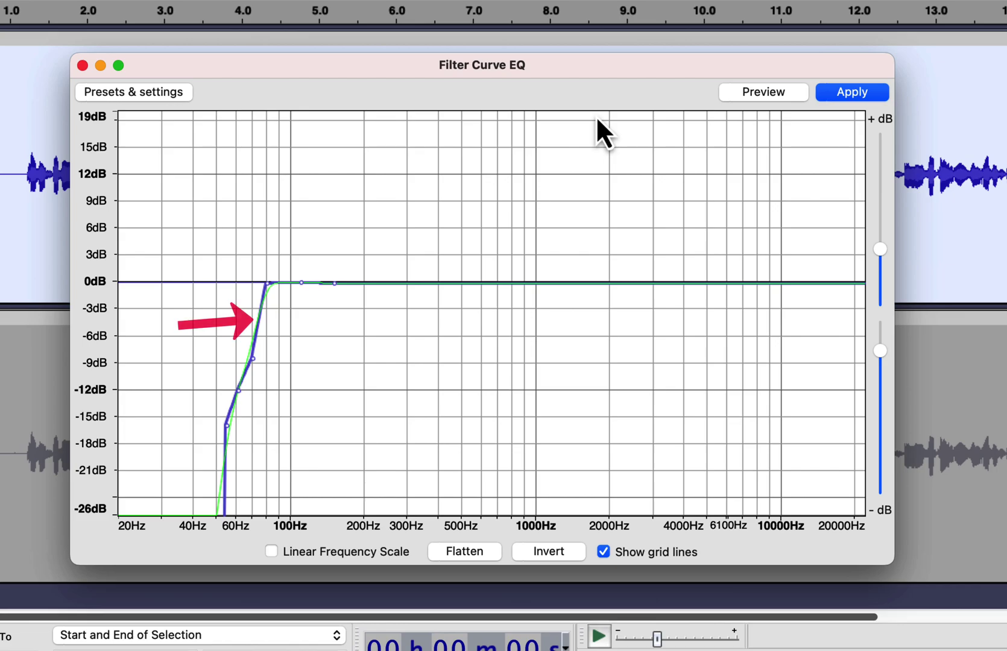
# Flatten the EQ curve, try shifting it to +6 dB and -6 dB, then flatten back to 0 dB.
pyautogui.click(453, 554)
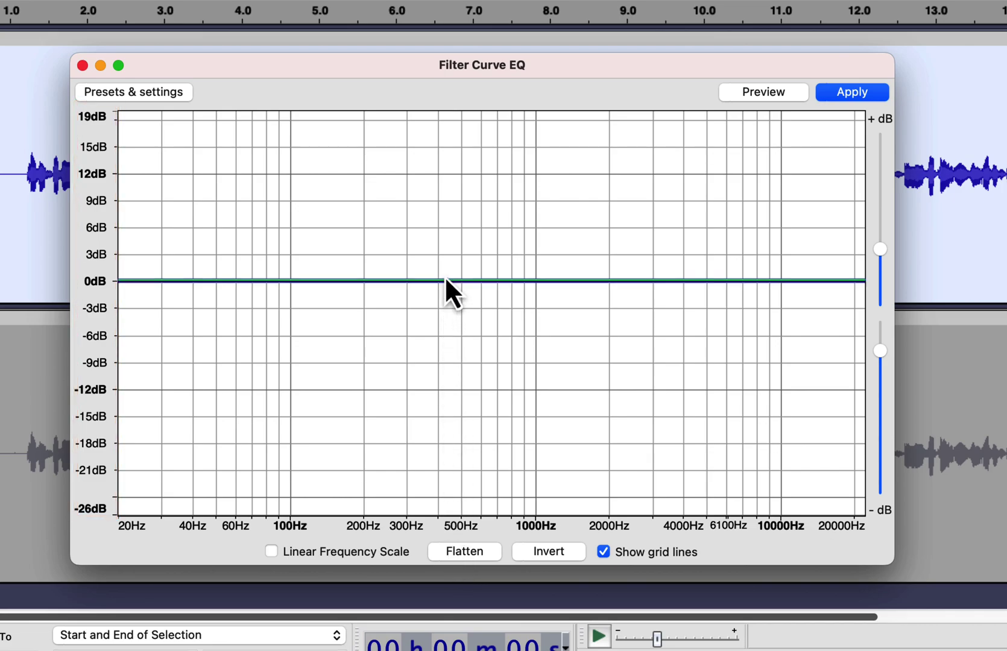
pyautogui.moveTo(446, 280); pyautogui.dragTo(443, 230)
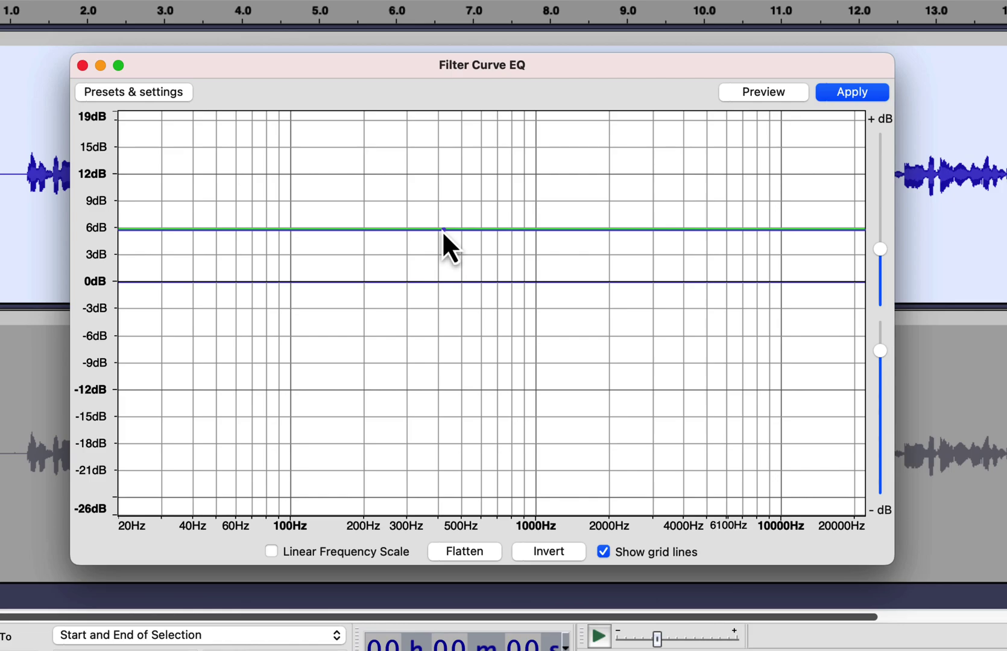
pyautogui.moveTo(442, 230); pyautogui.dragTo(427, 338)
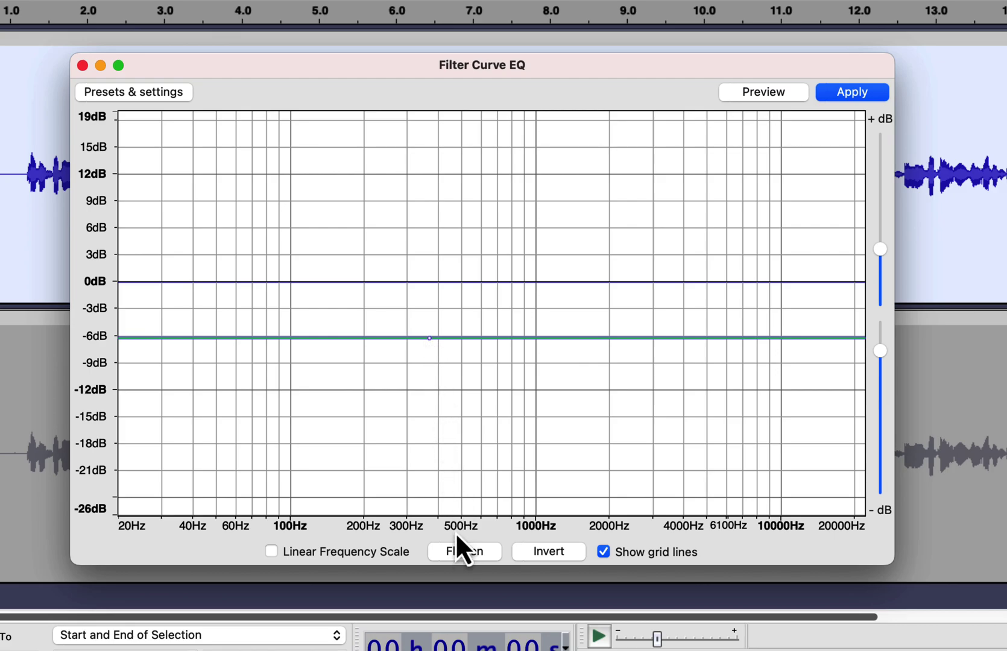
pyautogui.click(461, 555)
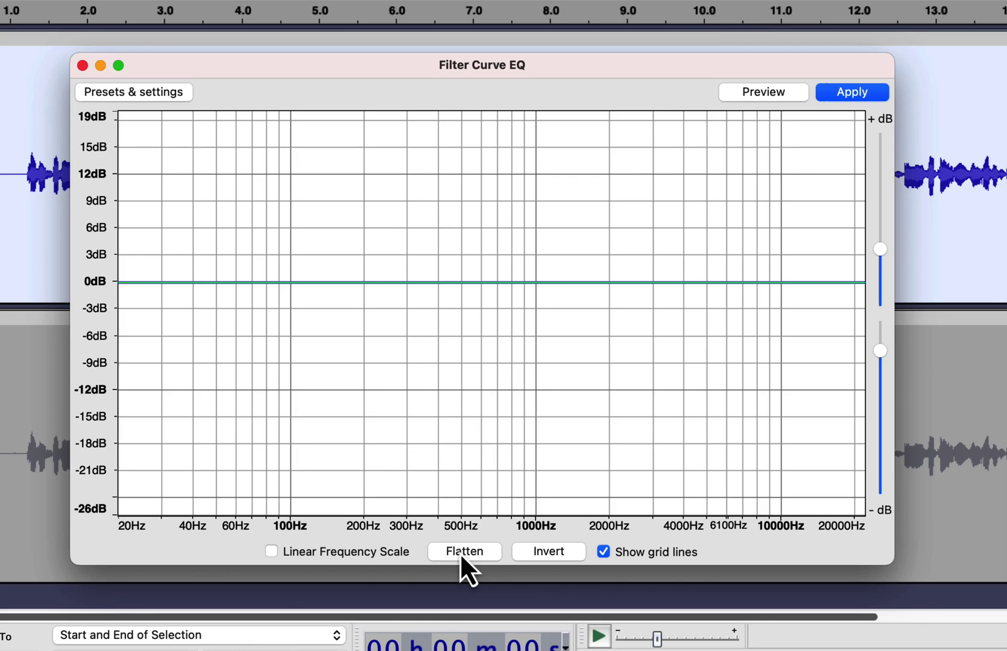
# Load the Low rolloff for speech preset and steepen its low cut below about 90 Hz.
pyautogui.click(163, 93)
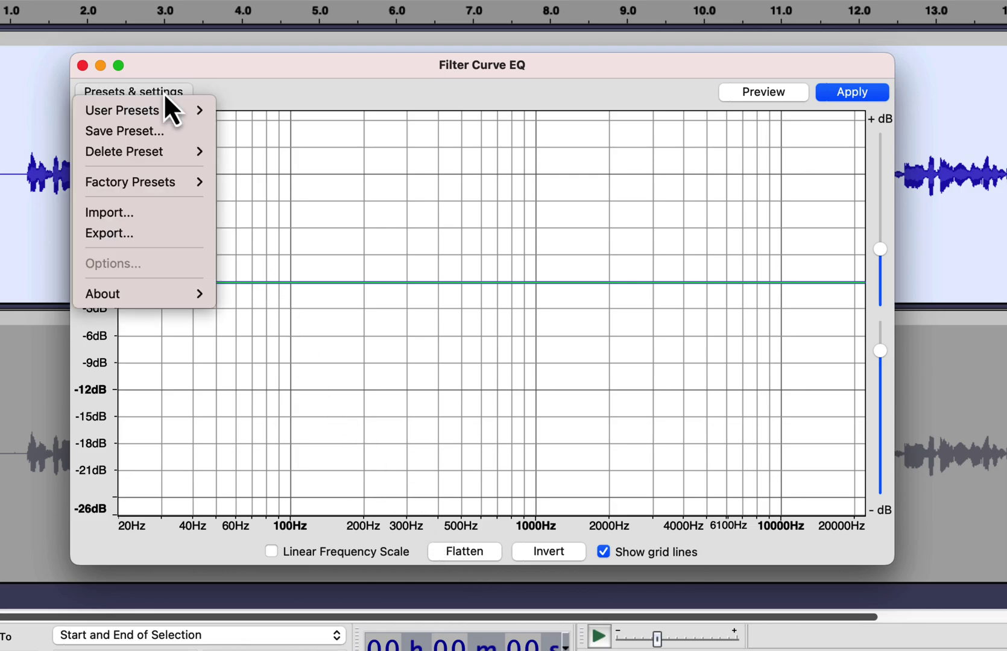
pyautogui.moveTo(160, 189)
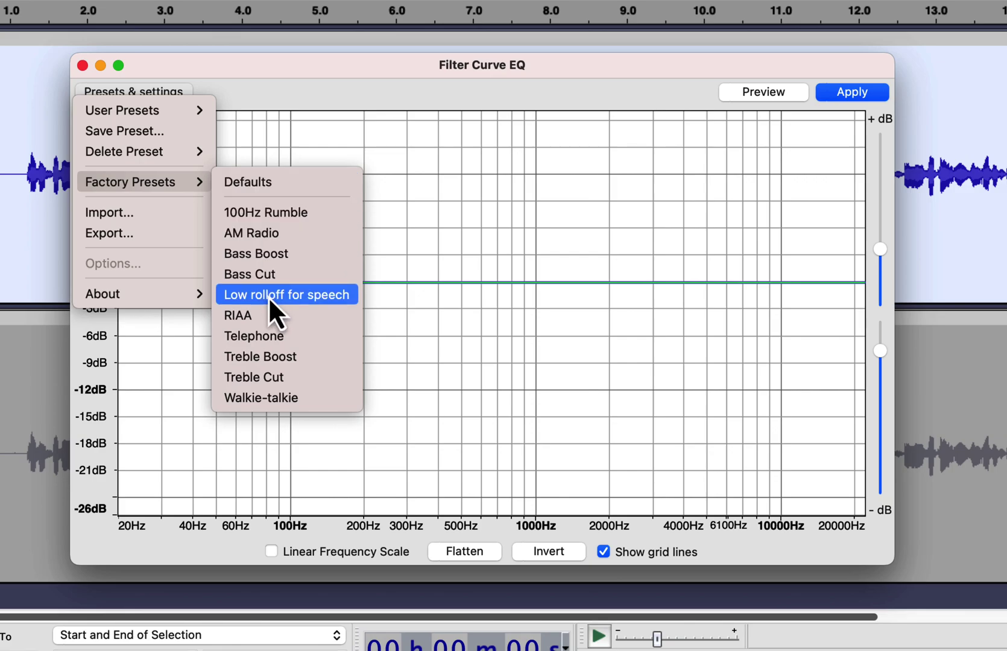
pyautogui.click(338, 301)
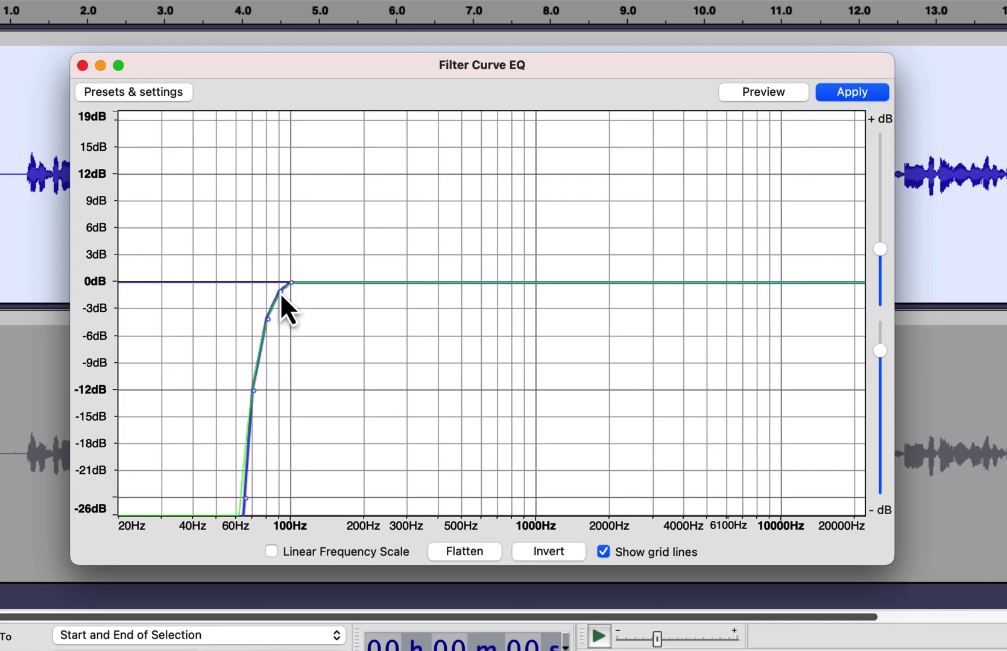
pyautogui.moveTo(280, 292); pyautogui.dragTo(266, 283)
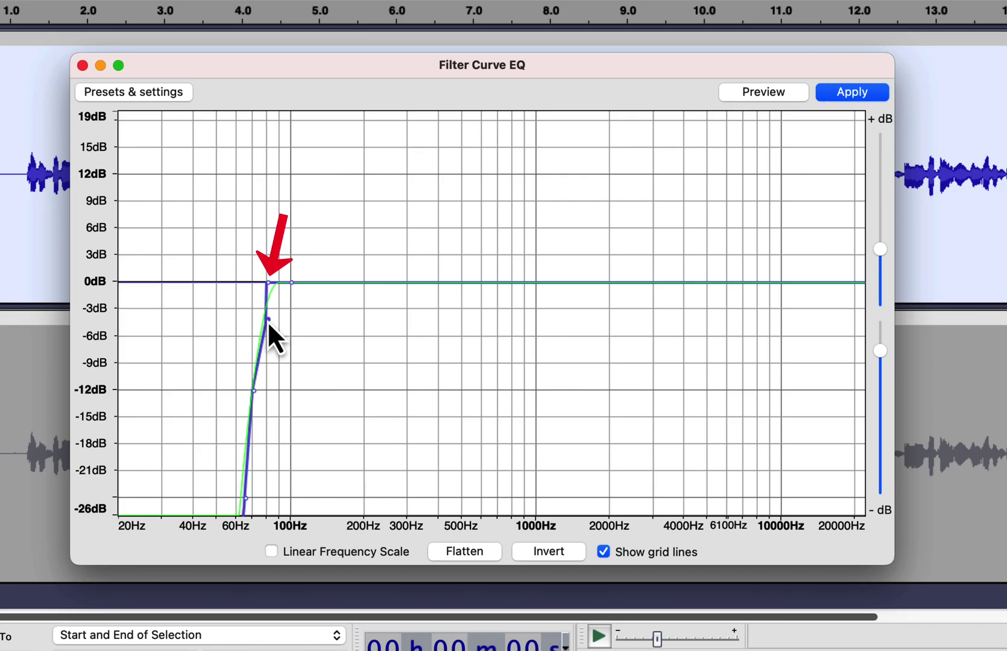
pyautogui.moveTo(268, 321)
pyautogui.mouseDown()
pyautogui.moveTo(252, 323)
pyautogui.moveTo(233, 364)
pyautogui.moveTo(252, 397)
pyautogui.moveTo(240, 416)
pyautogui.mouseUp()
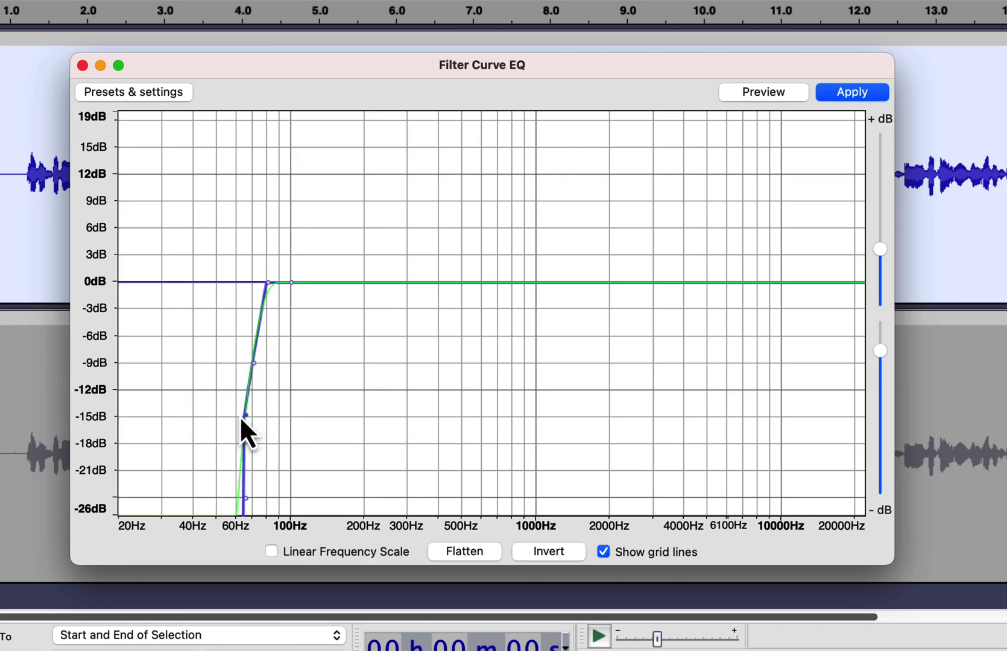
pyautogui.click(862, 96)
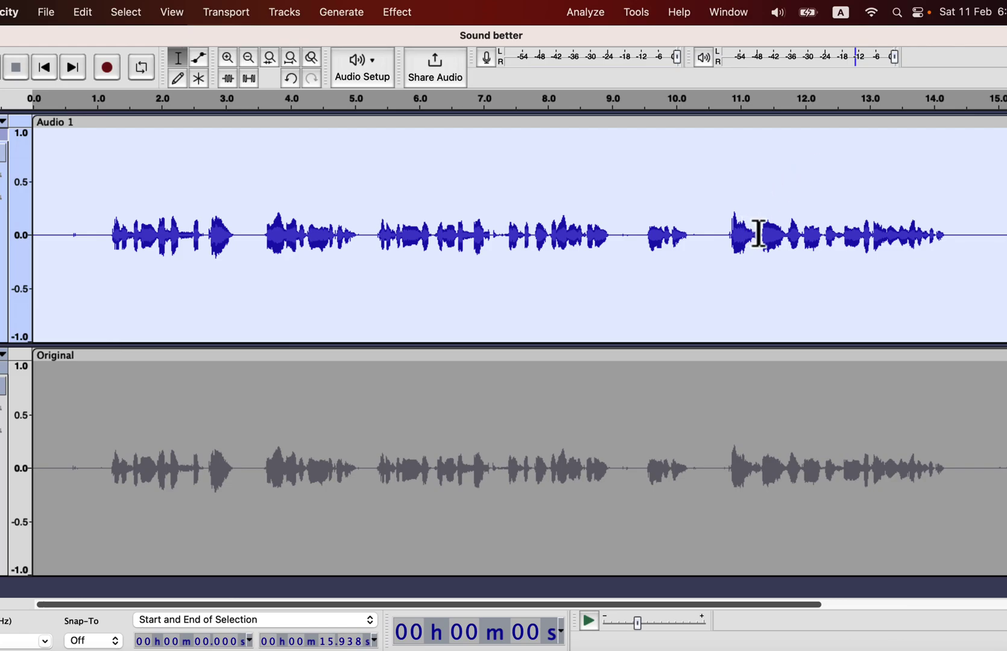
pyautogui.moveTo(761, 233); pyautogui.dragTo(723, 235)
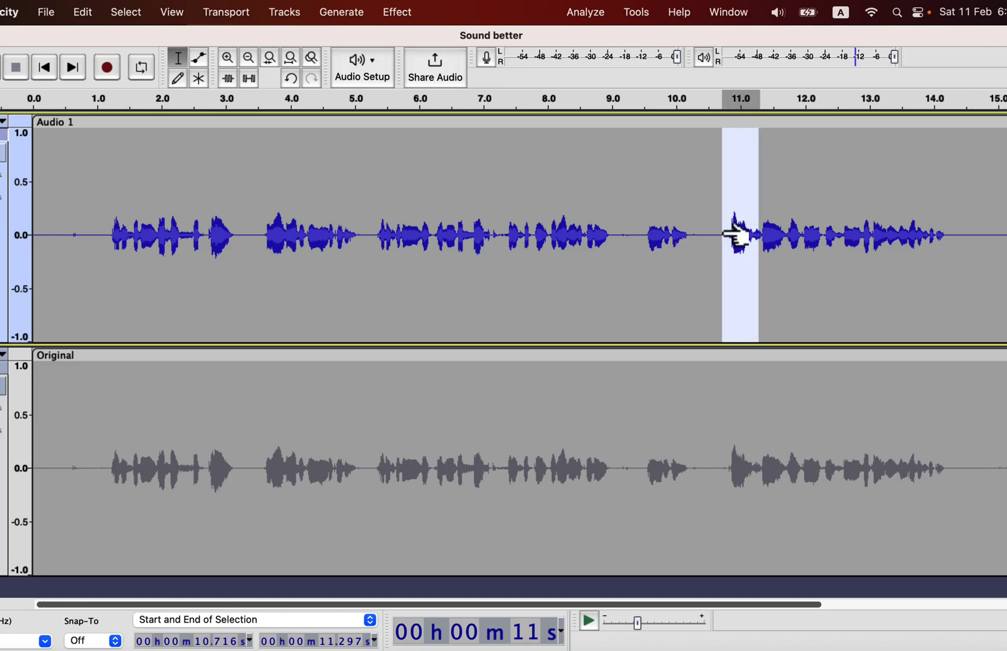
pyautogui.press('space')
pyautogui.moveTo(674, 235); pyautogui.dragTo(690, 240)
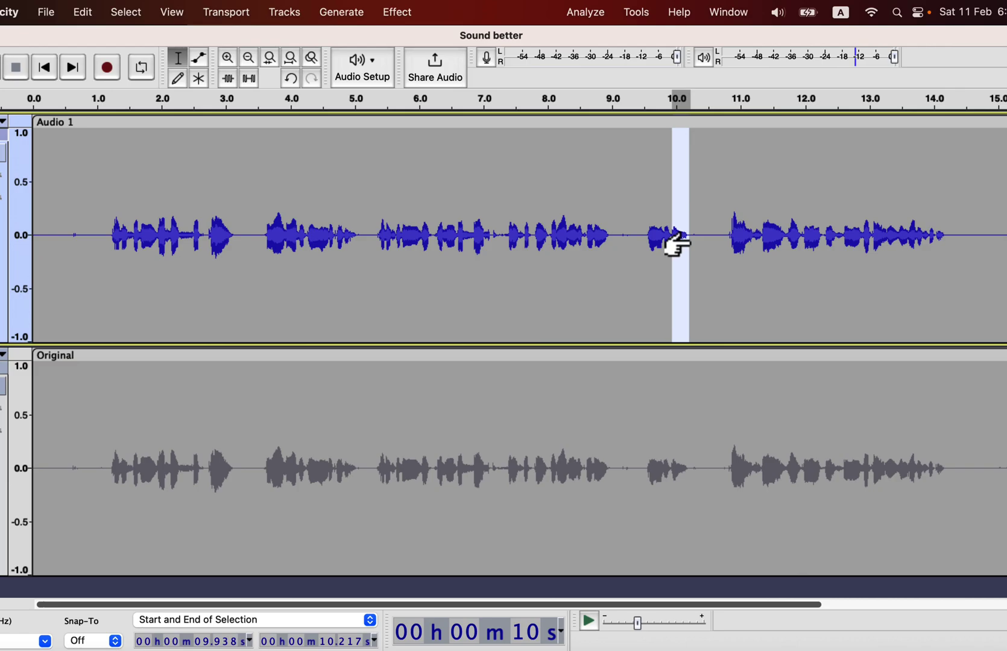
pyautogui.press('space')
pyautogui.moveTo(645, 234); pyautogui.dragTo(696, 240)
pyautogui.press('space')
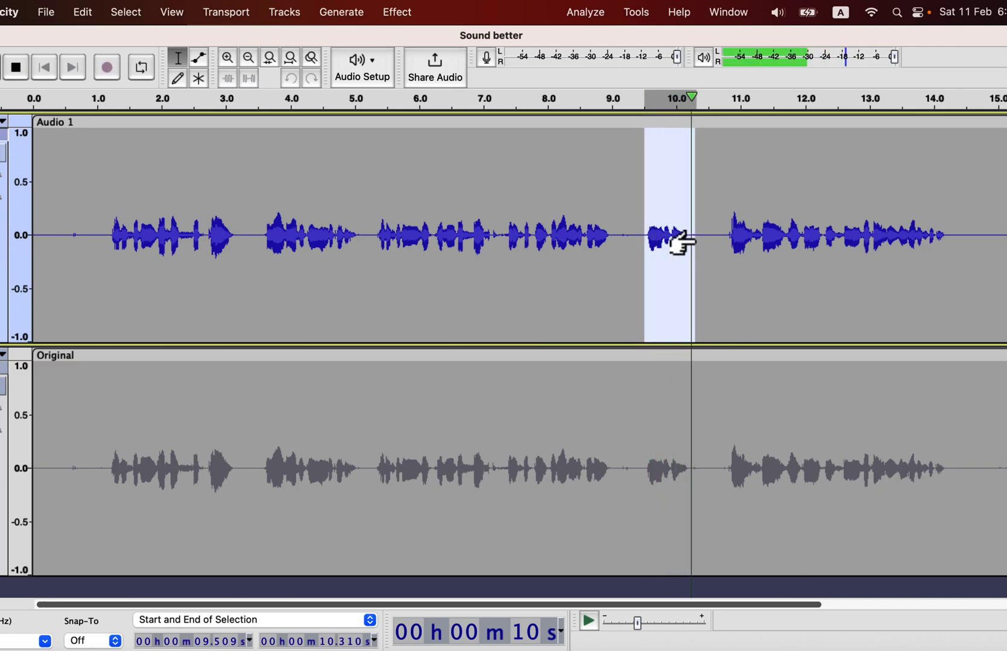
pyautogui.moveTo(729, 232); pyautogui.dragTo(756, 244)
pyautogui.press('space')
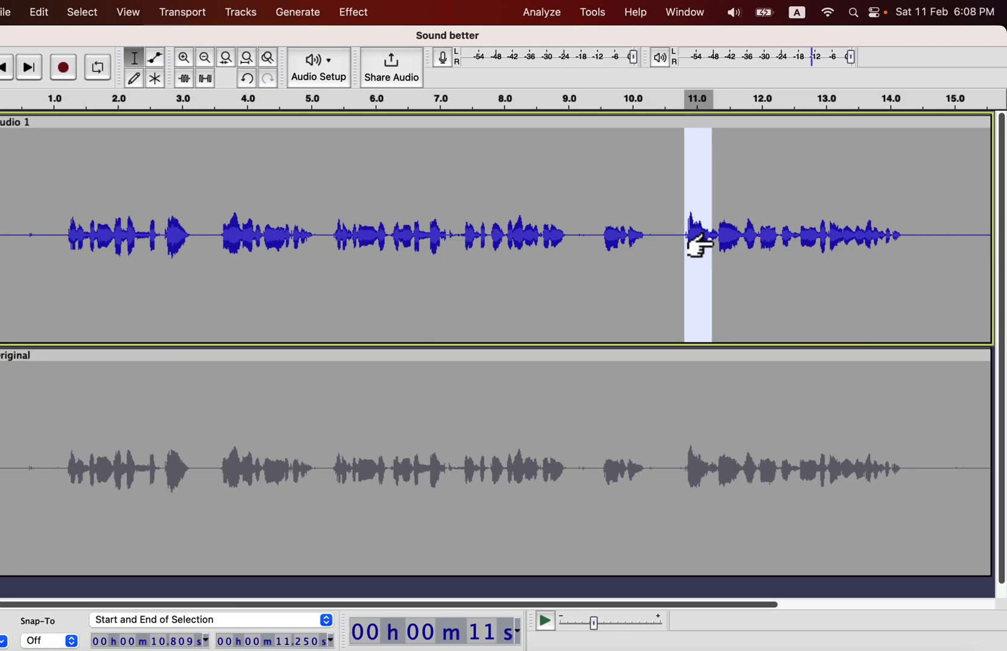
# Place the playhead near 1 s and dock the playback meter on its own wide row.
pyautogui.click(59, 224)
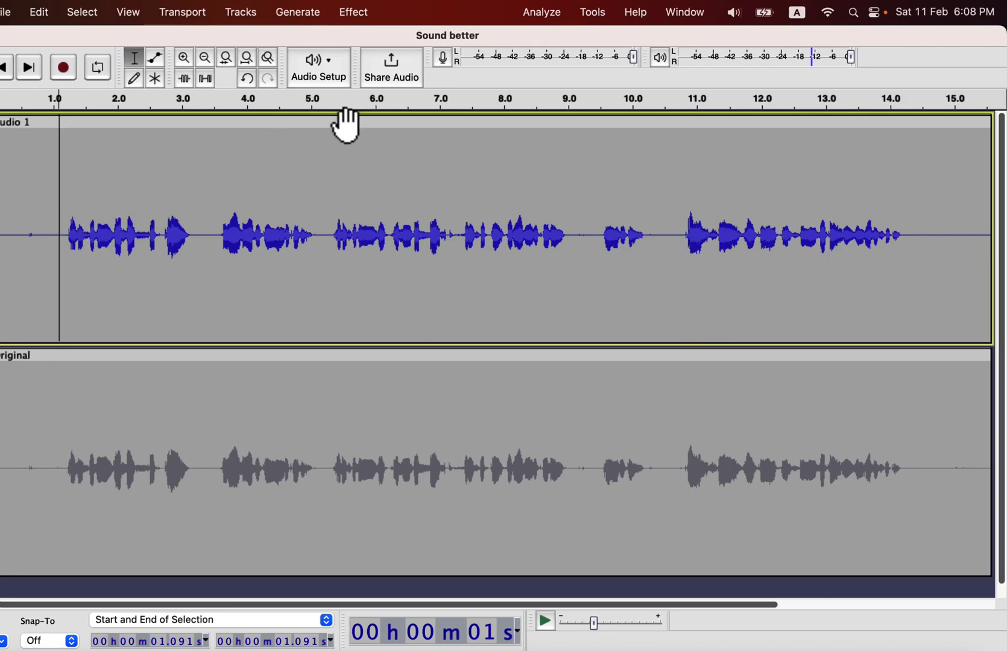
pyautogui.moveTo(646, 60); pyautogui.dragTo(998, 73)
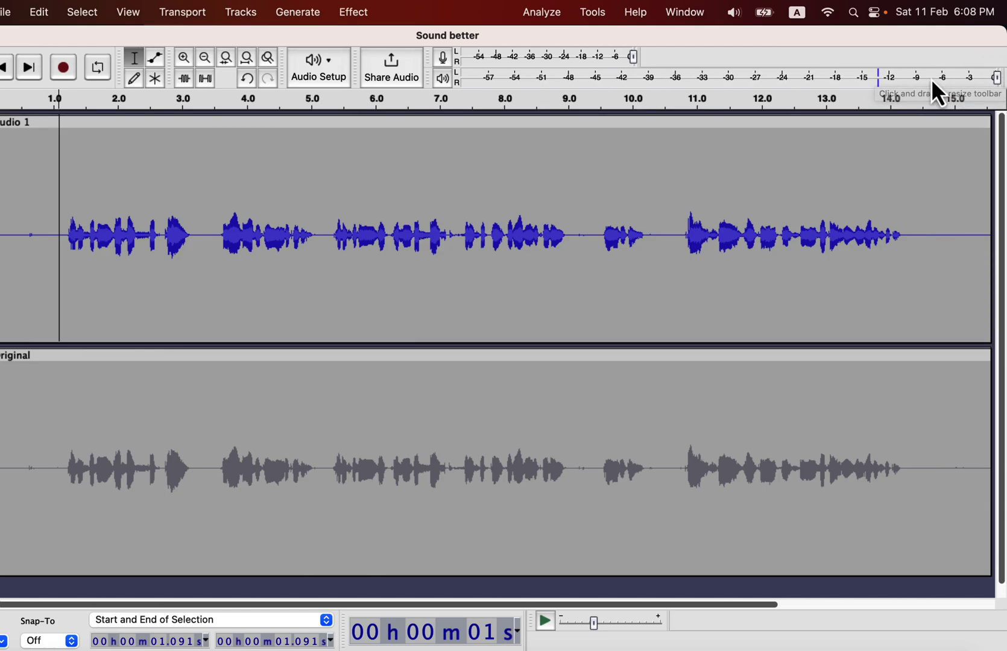
pyautogui.moveTo(429, 79); pyautogui.dragTo(976, 95)
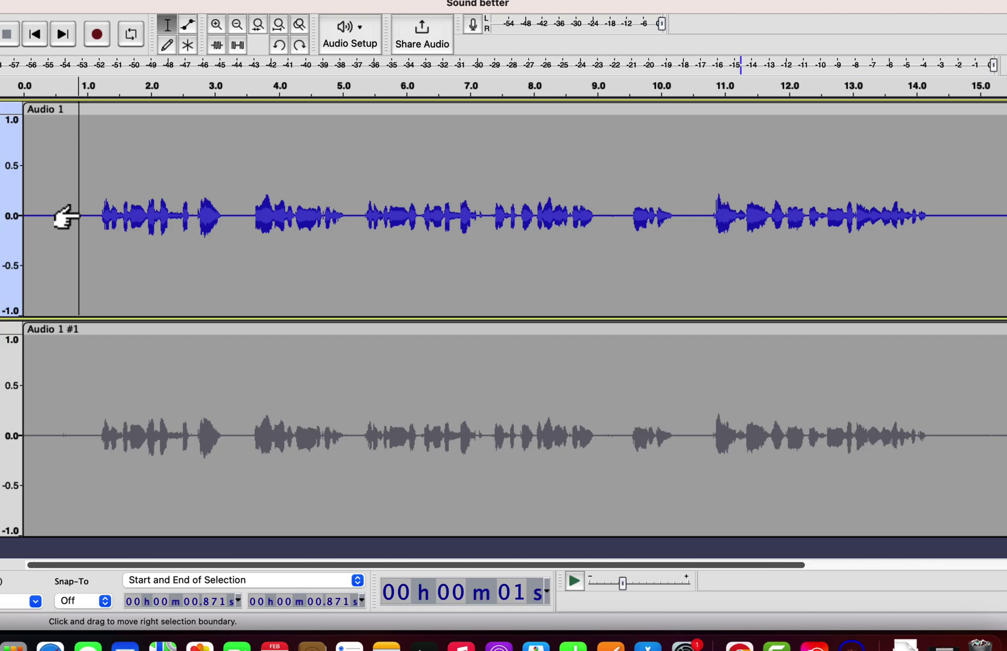
# Play the processed track from about 1 s, then select the whole Audio 1 track.
pyautogui.press('space')
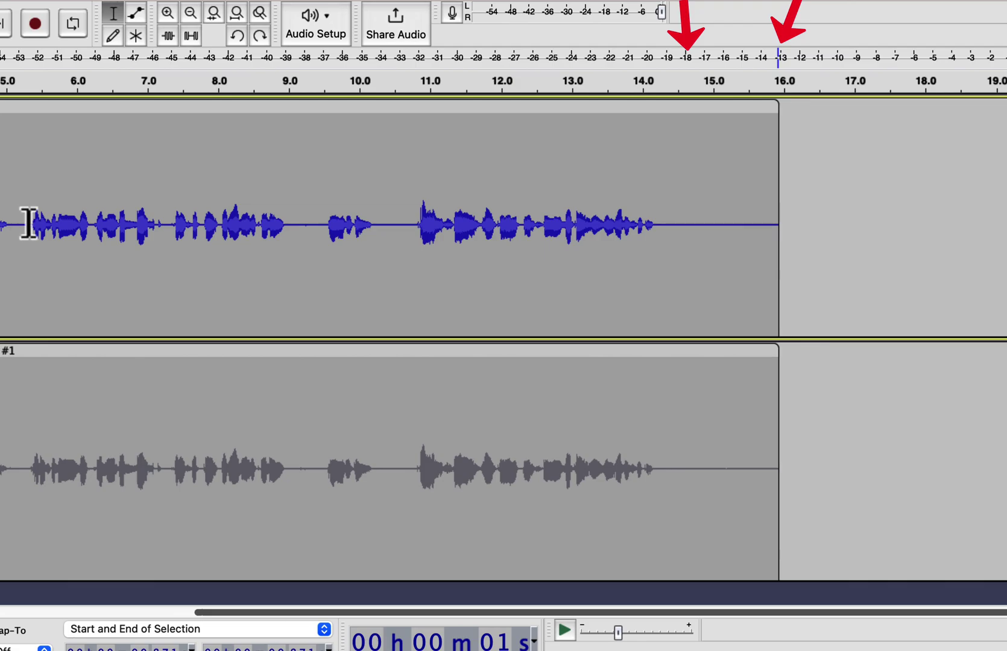
pyautogui.hscroll(-5, 96, 215)
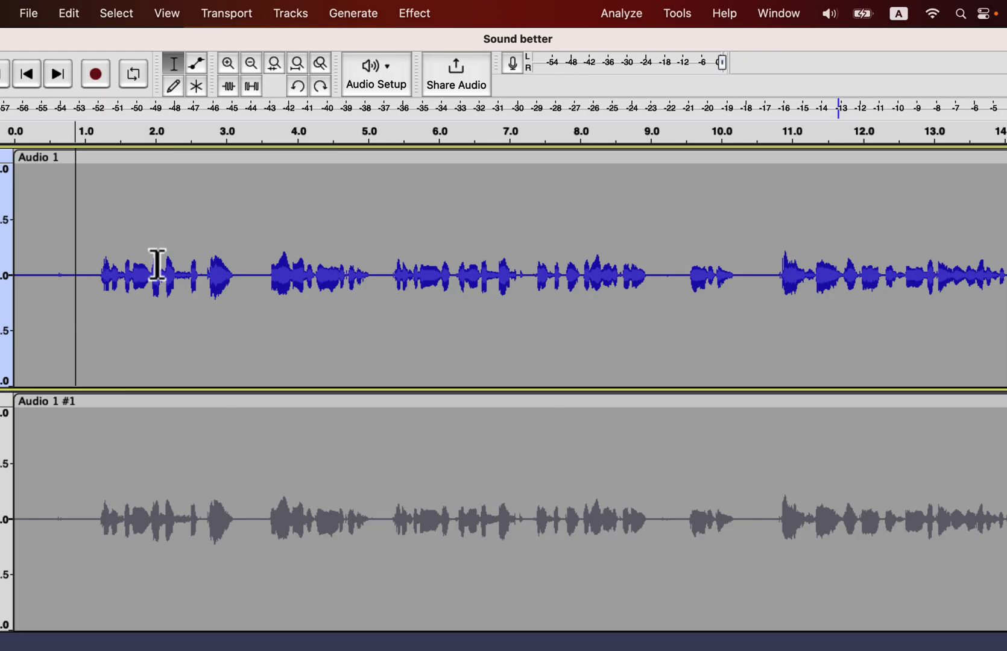
pyautogui.doubleClick(157, 265)
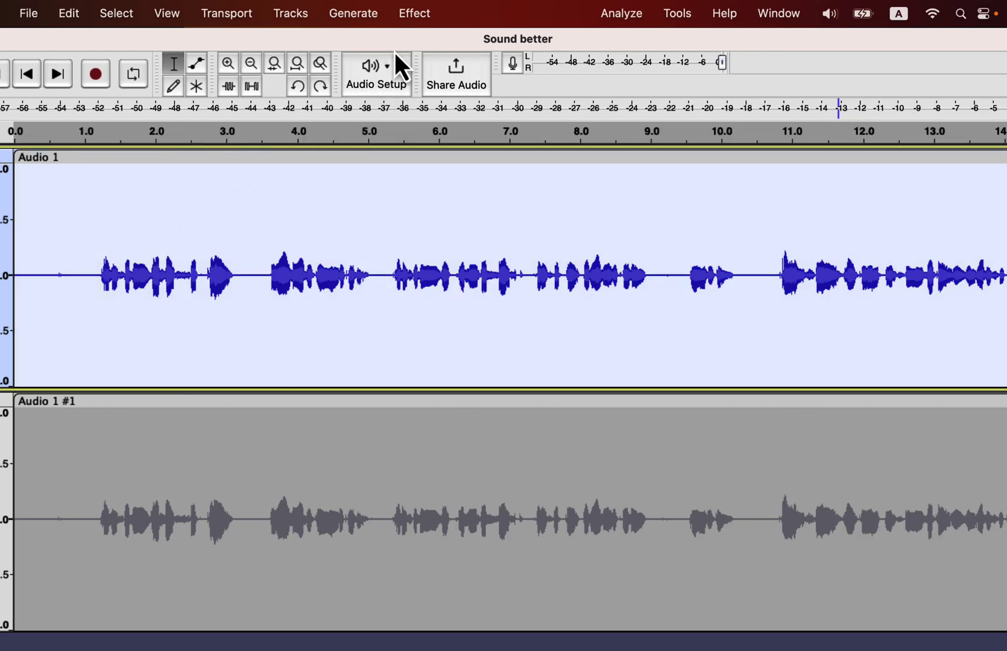
# Open the Compressor, load its Defaults preset (-12 dB threshold, 2:1), and compress based on peaks.
pyautogui.click(419, 14)
pyautogui.moveTo(454, 129)
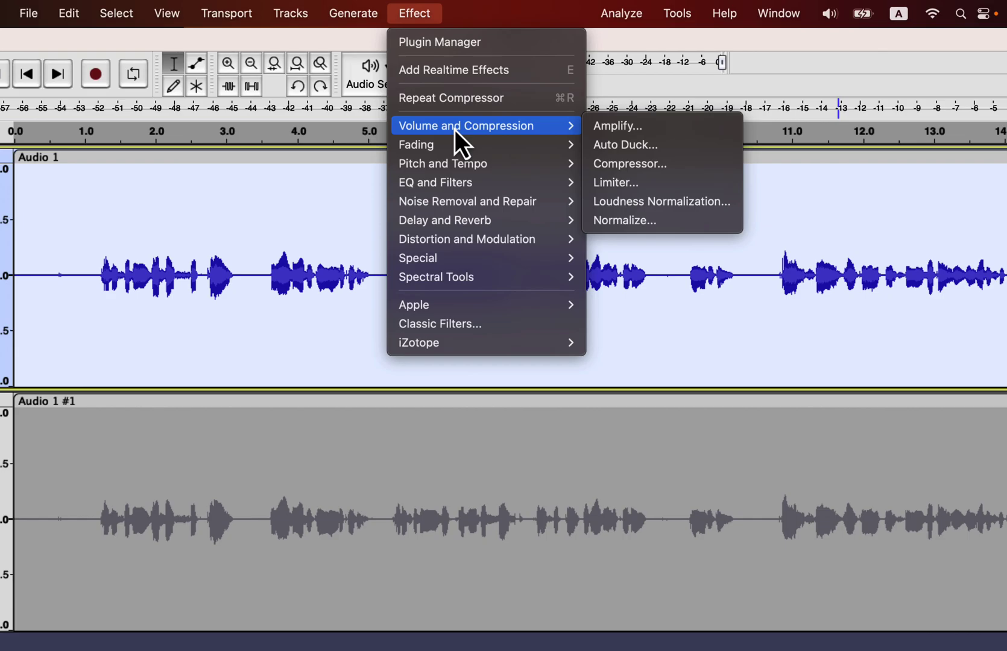
pyautogui.click(621, 165)
pyautogui.click(389, 222)
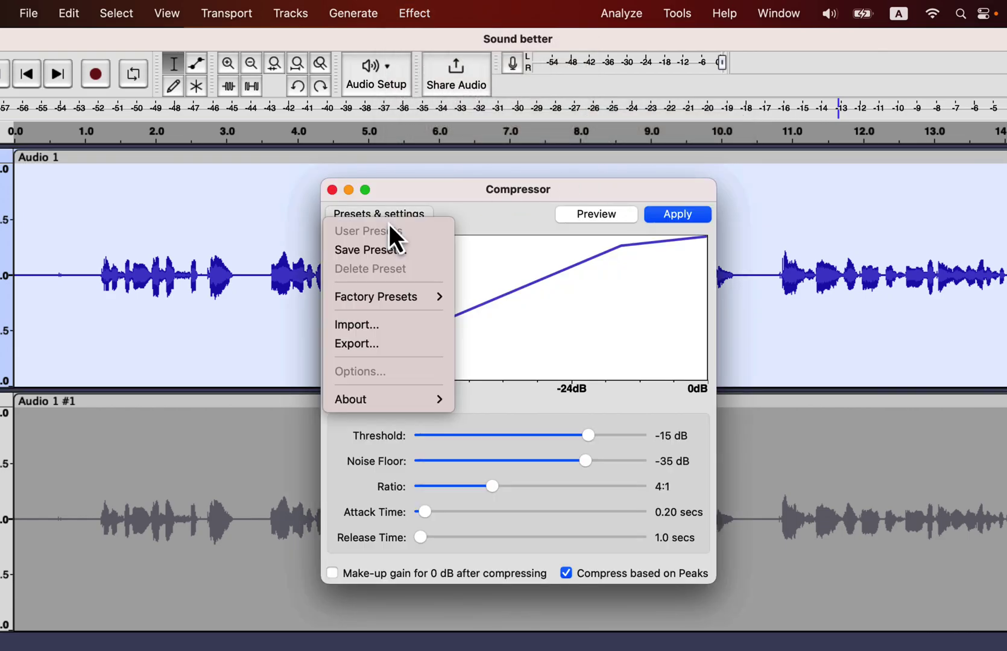
pyautogui.moveTo(397, 301)
pyautogui.click(474, 301)
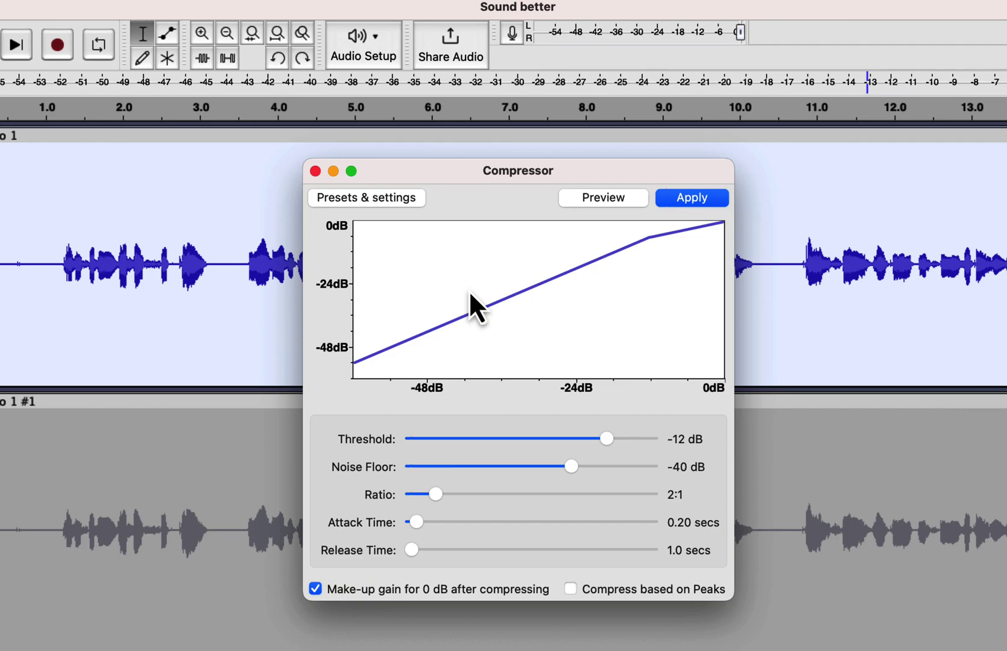
pyautogui.click(607, 589)
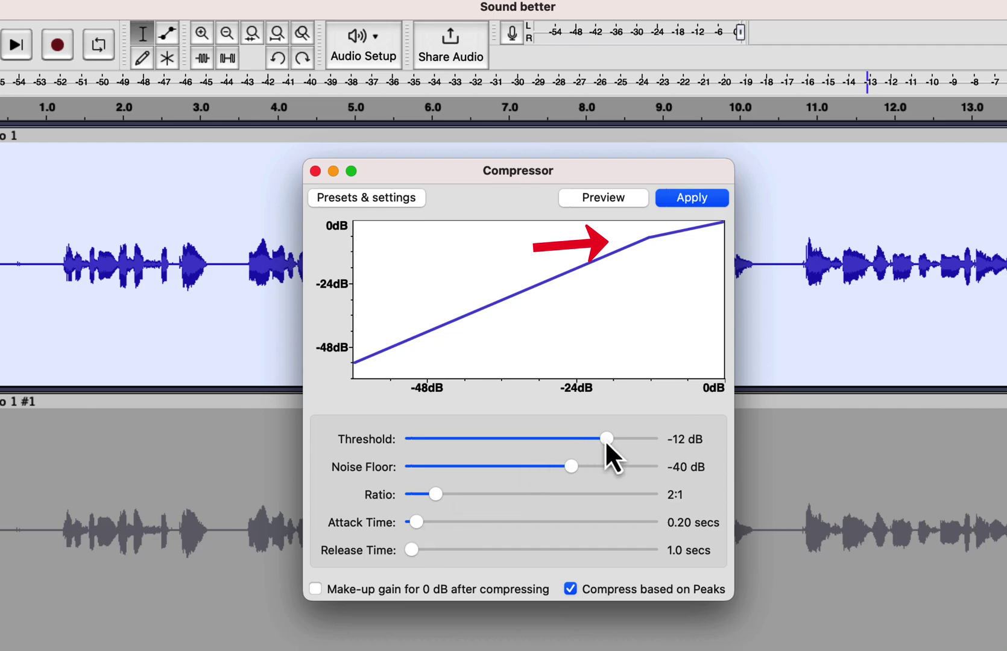
# Drag the Compressor sliders to -15 dB threshold, 4:1 ratio and -35 dB noise floor.
pyautogui.moveTo(604, 440)
pyautogui.mouseDown()
pyautogui.moveTo(489, 440)
pyautogui.moveTo(600, 440)
pyautogui.mouseUp()
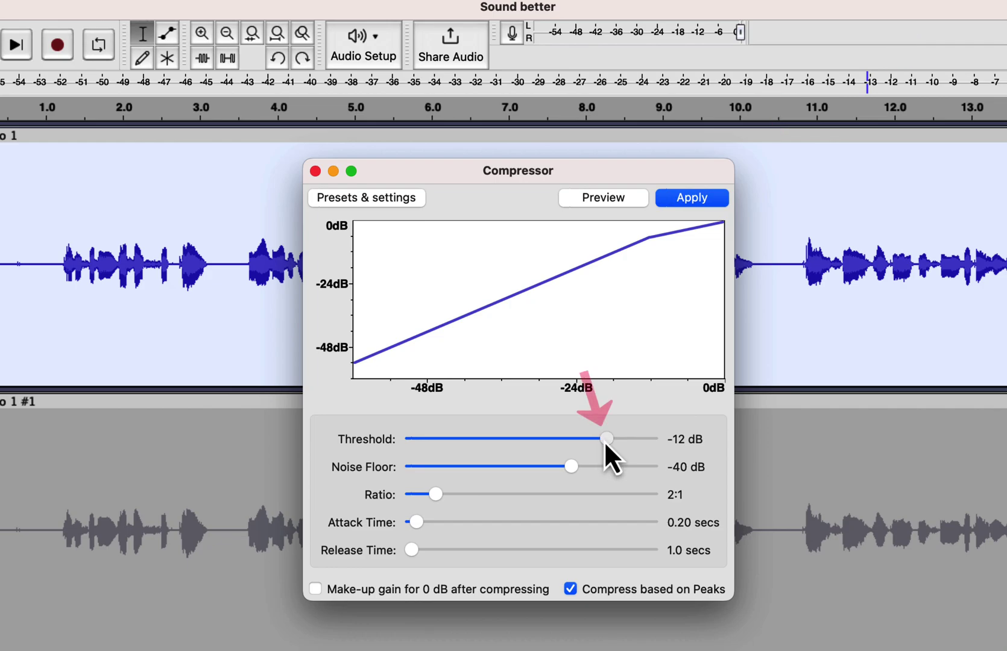
pyautogui.moveTo(605, 441); pyautogui.dragTo(591, 440)
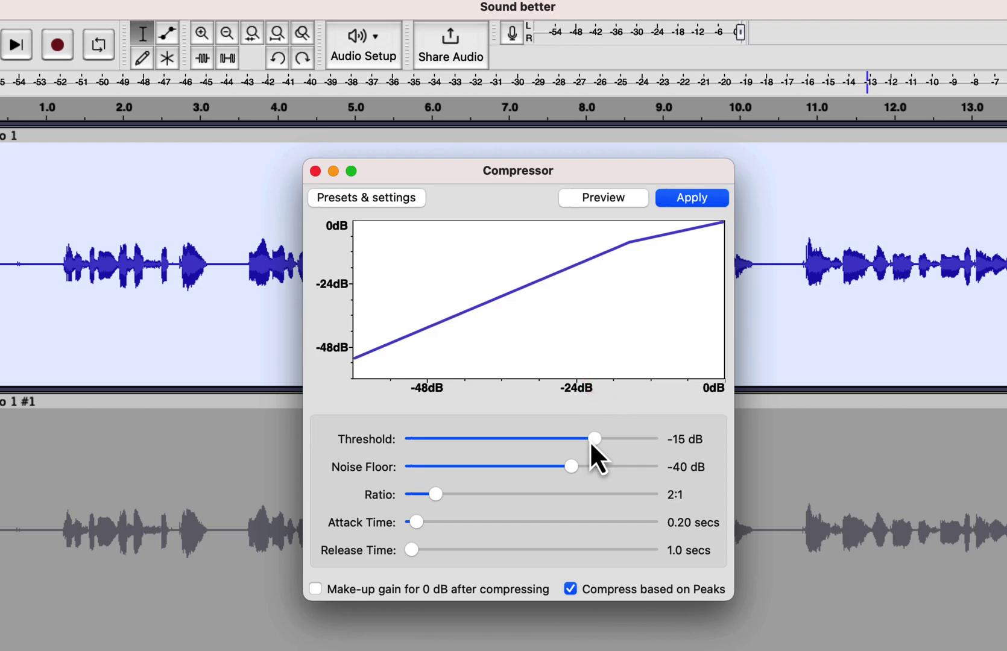
pyautogui.moveTo(434, 495); pyautogui.dragTo(489, 495)
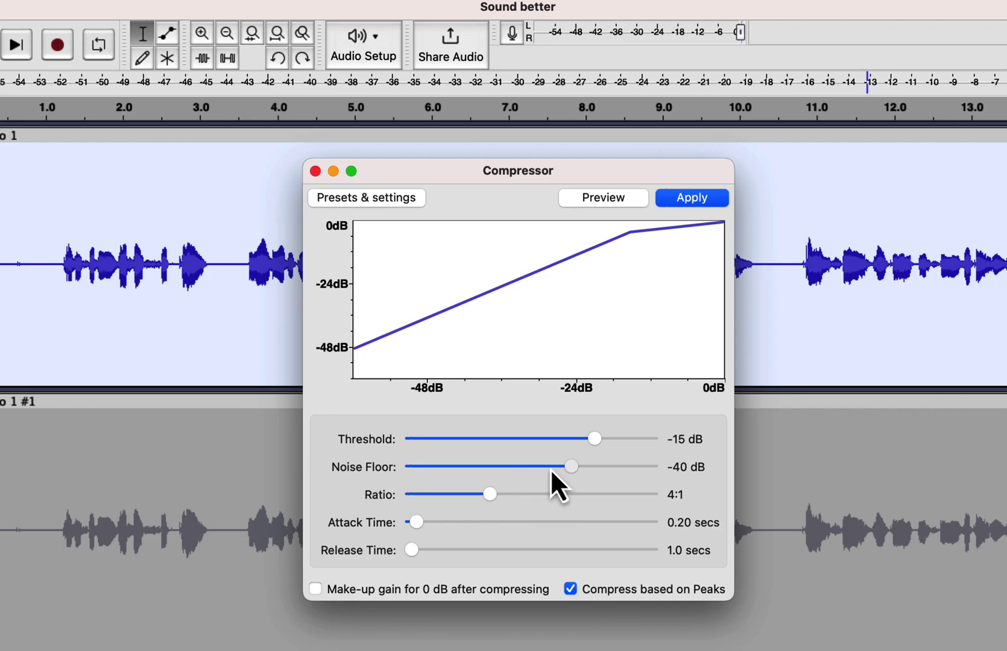
pyautogui.moveTo(573, 468); pyautogui.dragTo(586, 468)
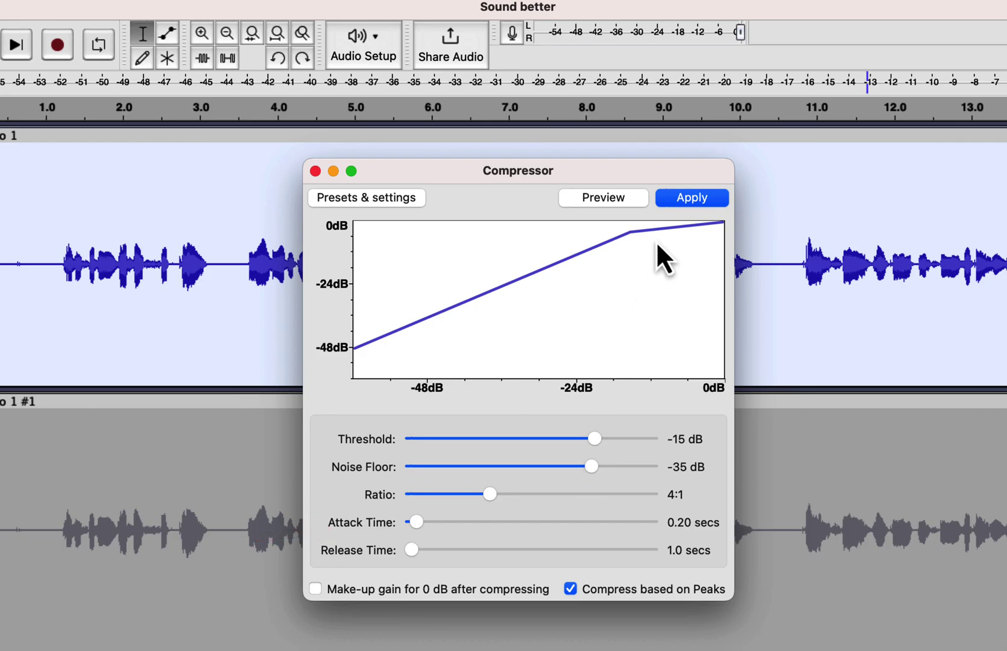
# Apply the compression to Audio 1, deselect it and play it back, peaking near -10 dB.
pyautogui.click(692, 198)
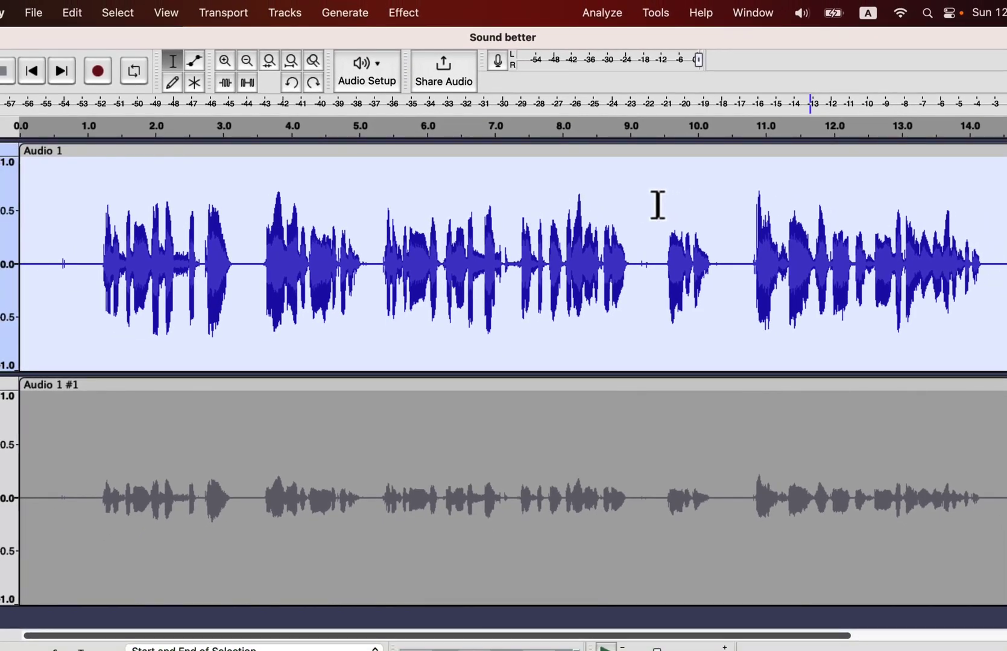
pyautogui.click(10, 265)
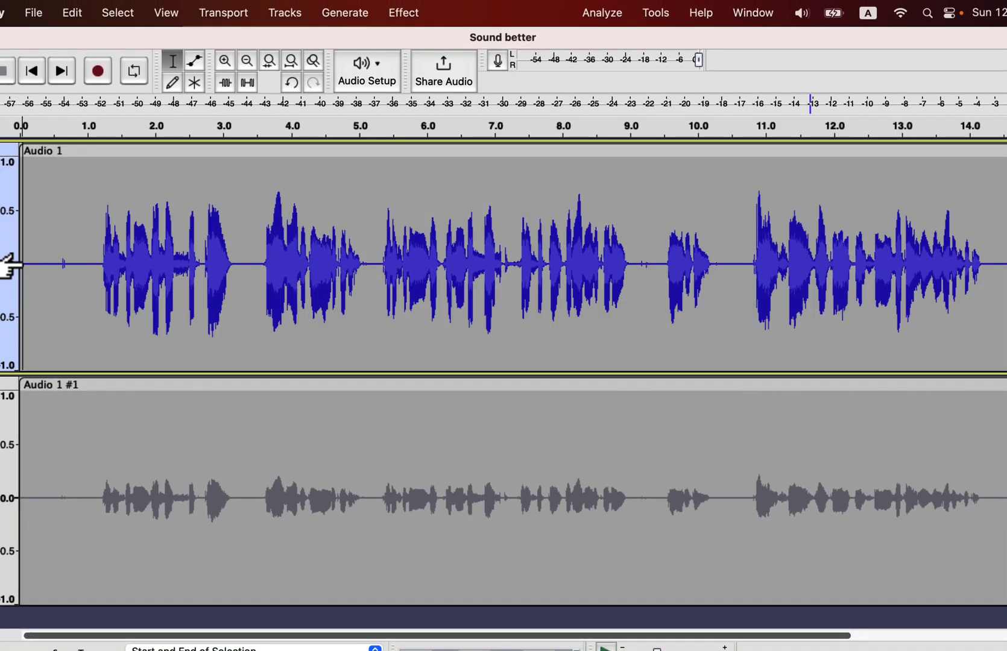
pyautogui.press('space')
# Select the Audio 1 clip and apply Normalize with a -3 dB peak amplitude.
pyautogui.doubleClick(96, 240)
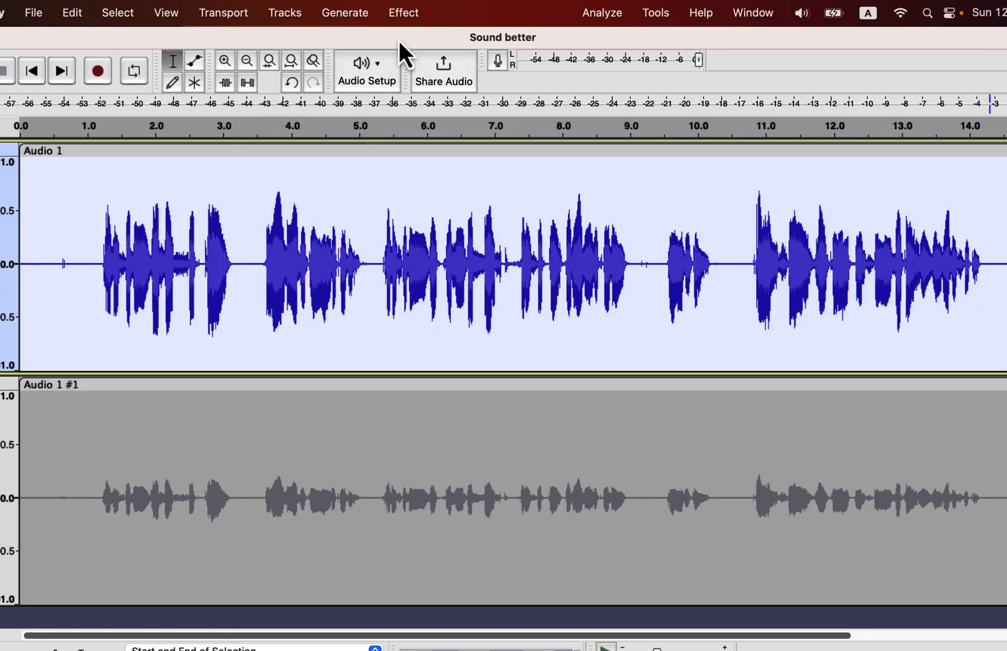
pyautogui.click(411, 19)
pyautogui.moveTo(558, 121)
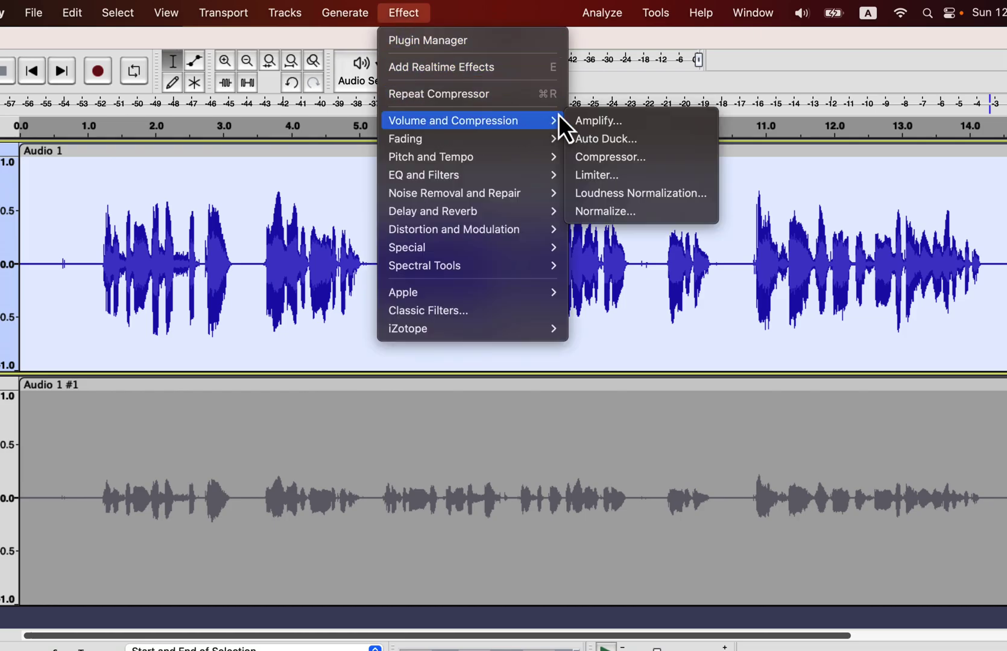
pyautogui.click(660, 213)
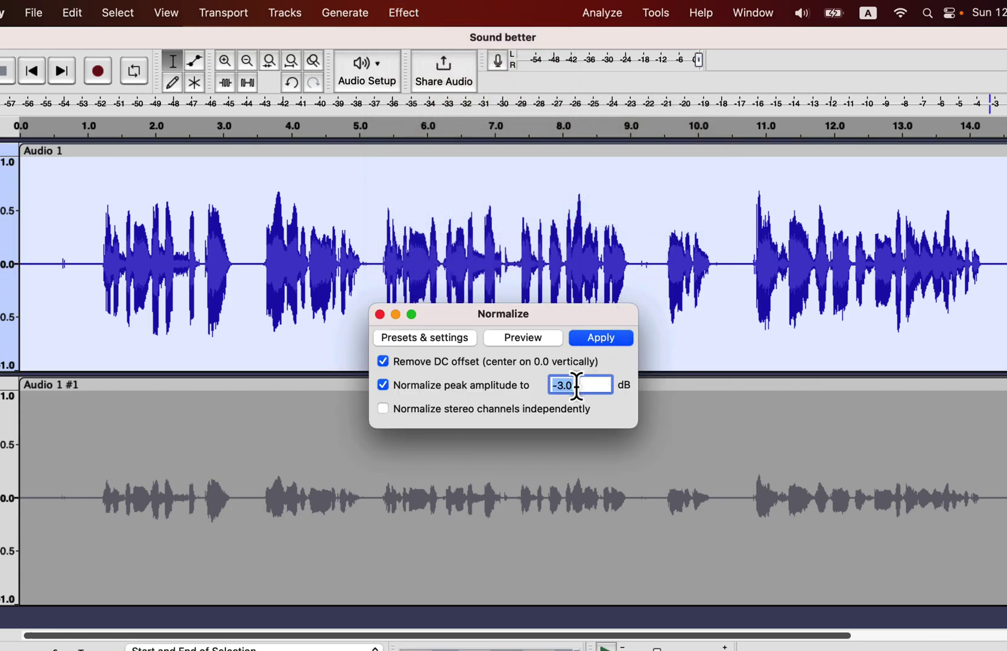
pyautogui.write('0')
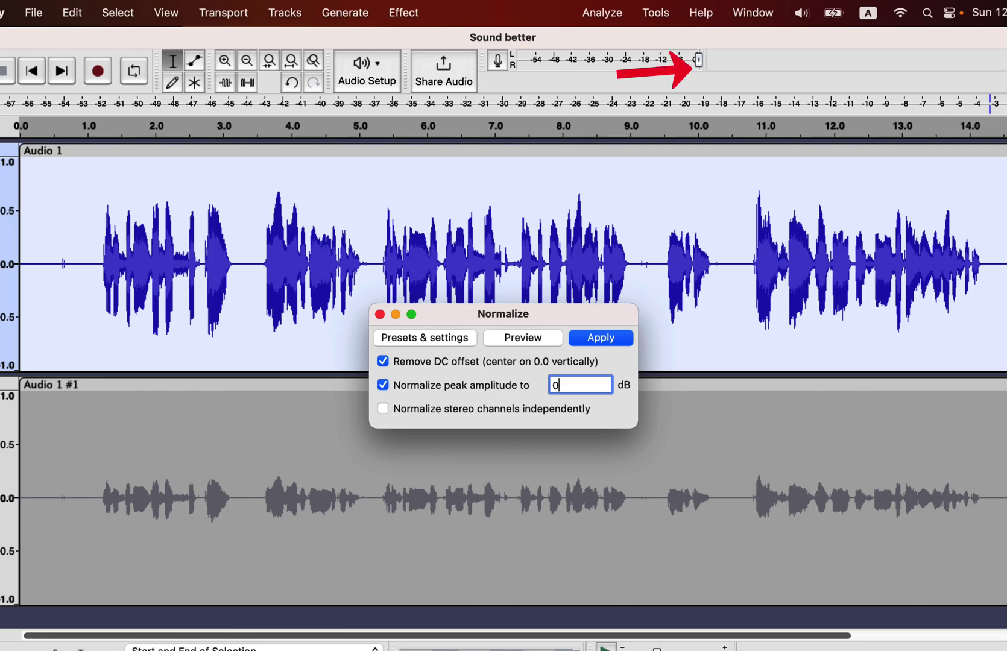
pyautogui.press('BackSpace')
pyautogui.write('9')
pyautogui.press('BackSpace')
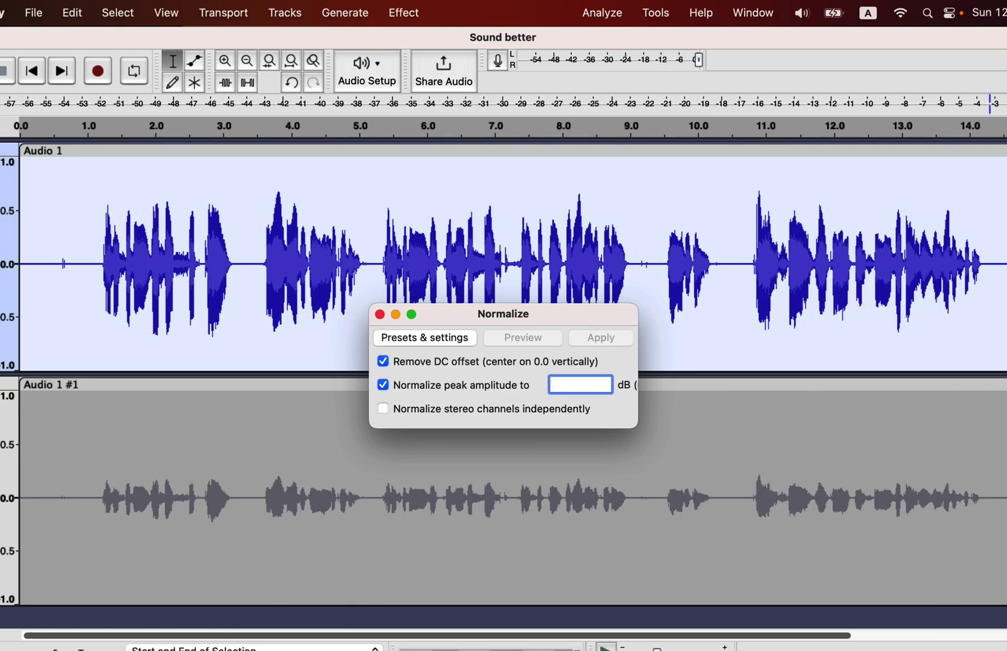
pyautogui.write('-3')
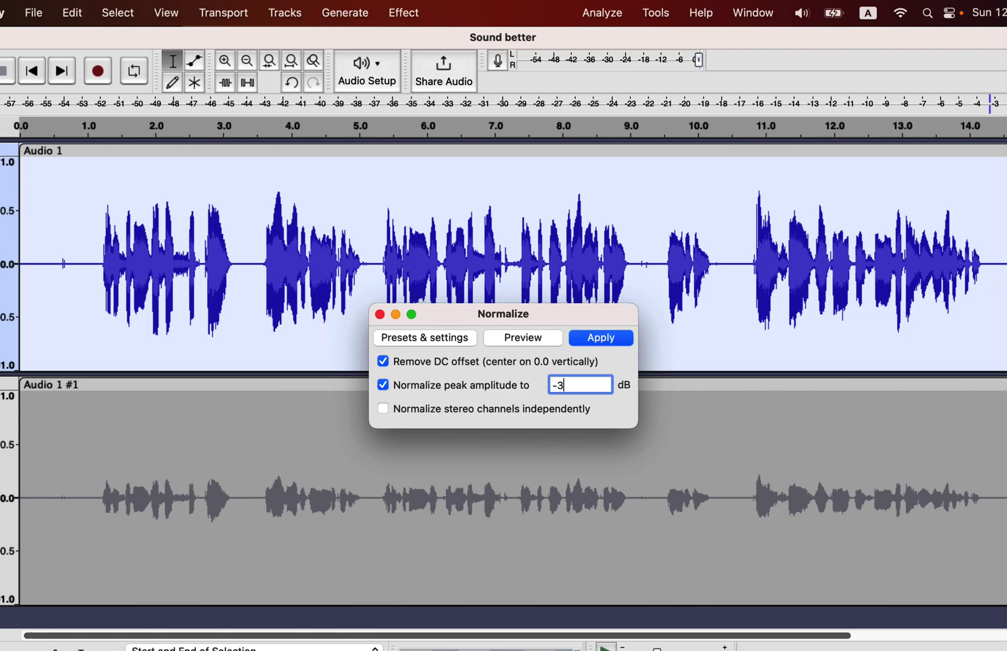
pyautogui.click(600, 352)
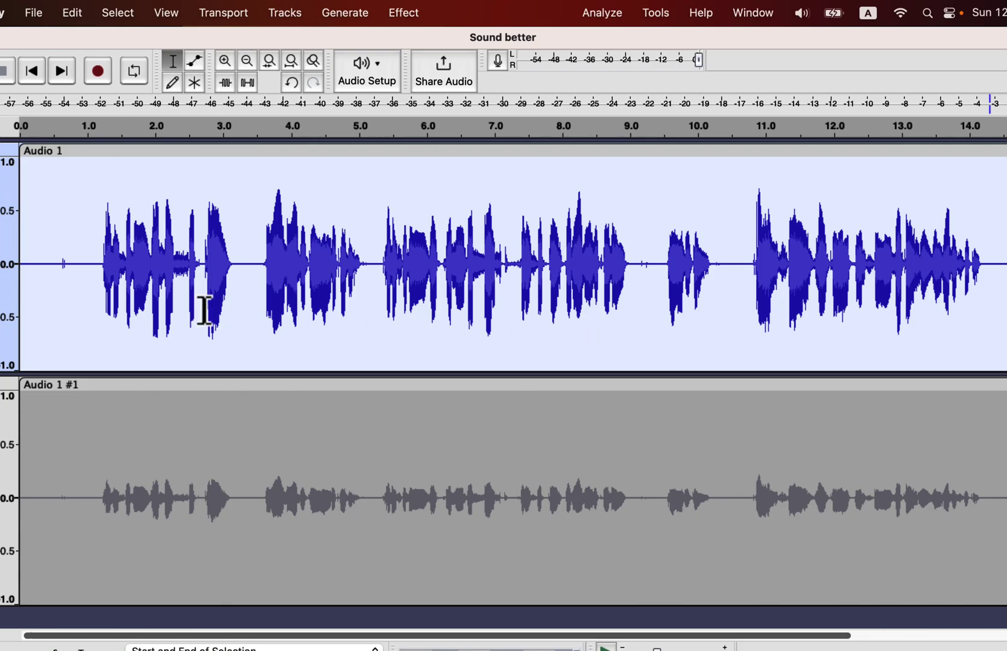
pyautogui.click(11, 270)
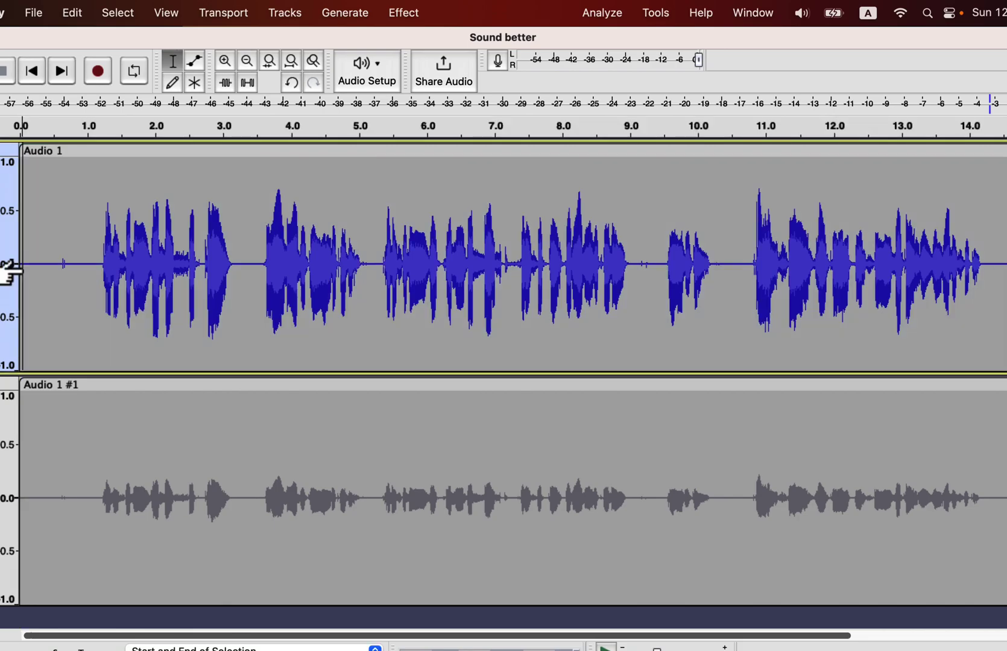
pyautogui.press('space')
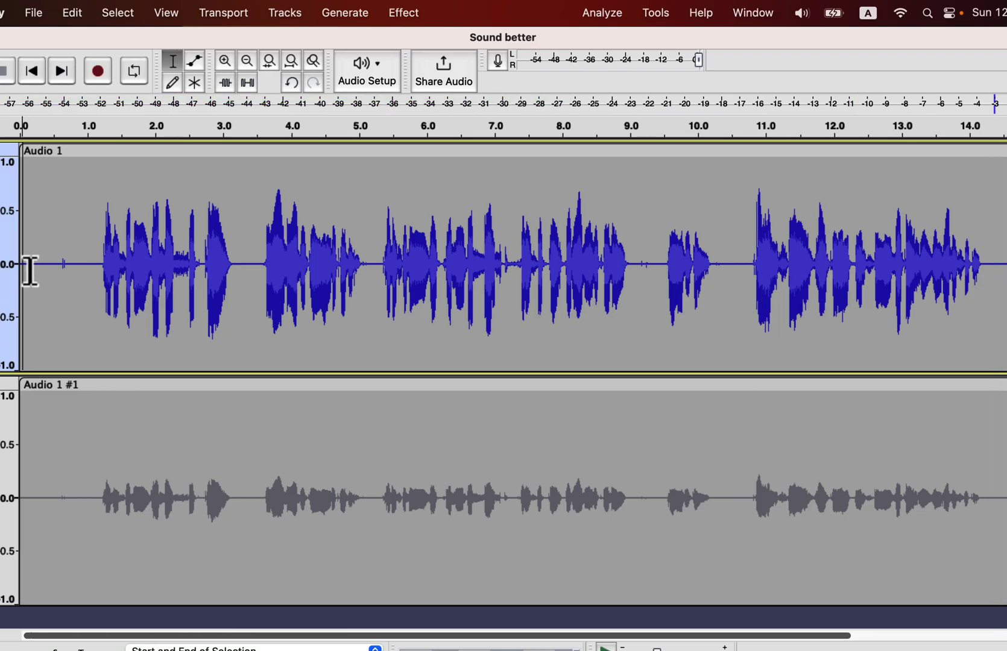
pyautogui.click(2, 414)
pyautogui.press('space')
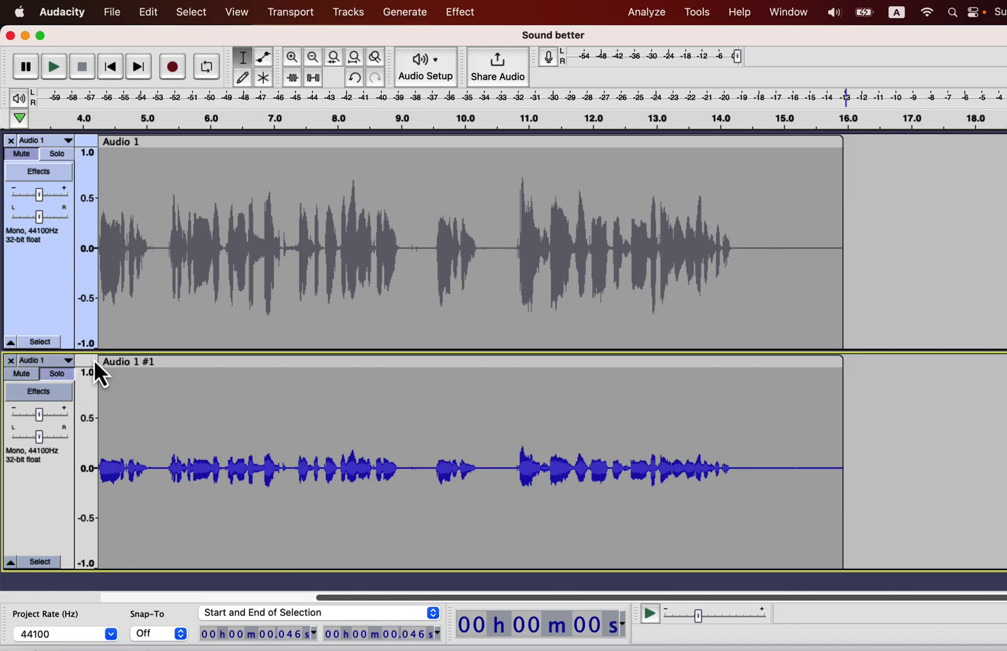
# Solo Audio 1, select its whole clip, and go to the File menu's Export options.
pyautogui.click(57, 154)
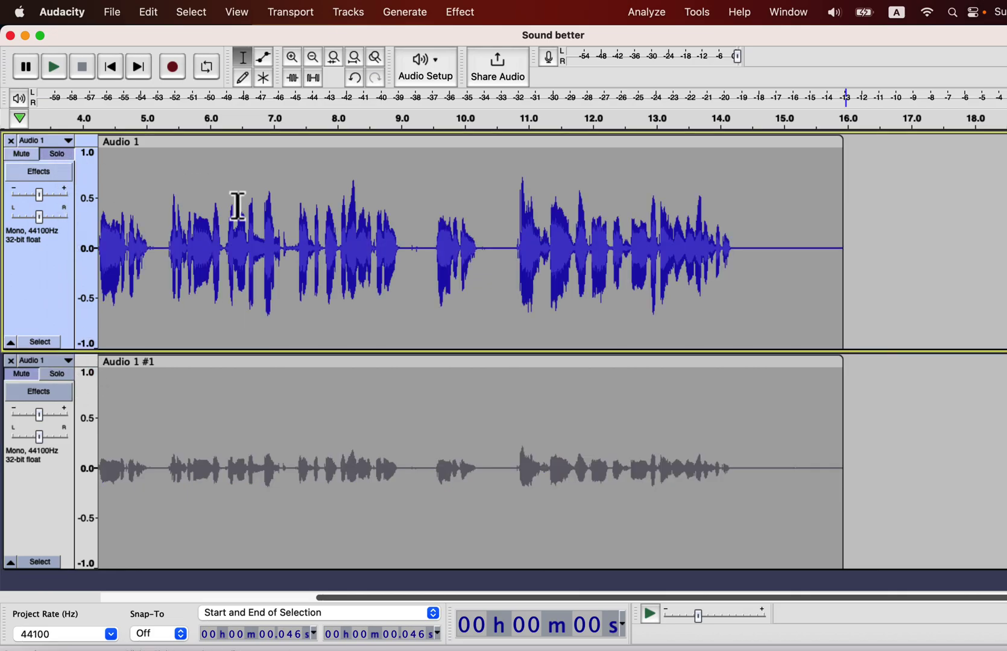
pyautogui.hscroll(-5, 237, 207)
pyautogui.click(238, 207)
pyautogui.doubleClick(238, 207)
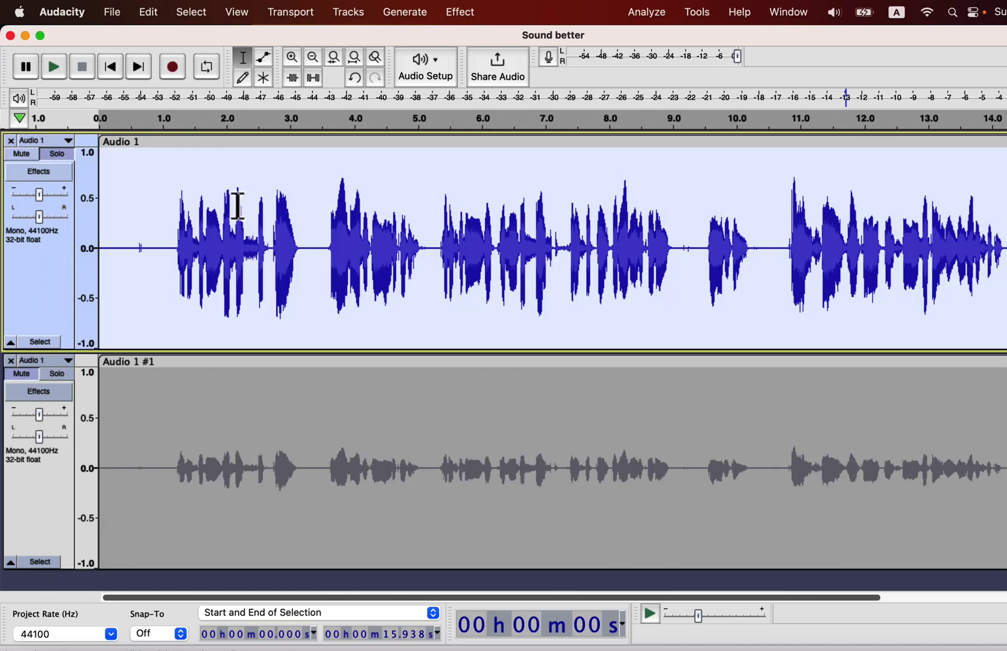
pyautogui.click(118, 11)
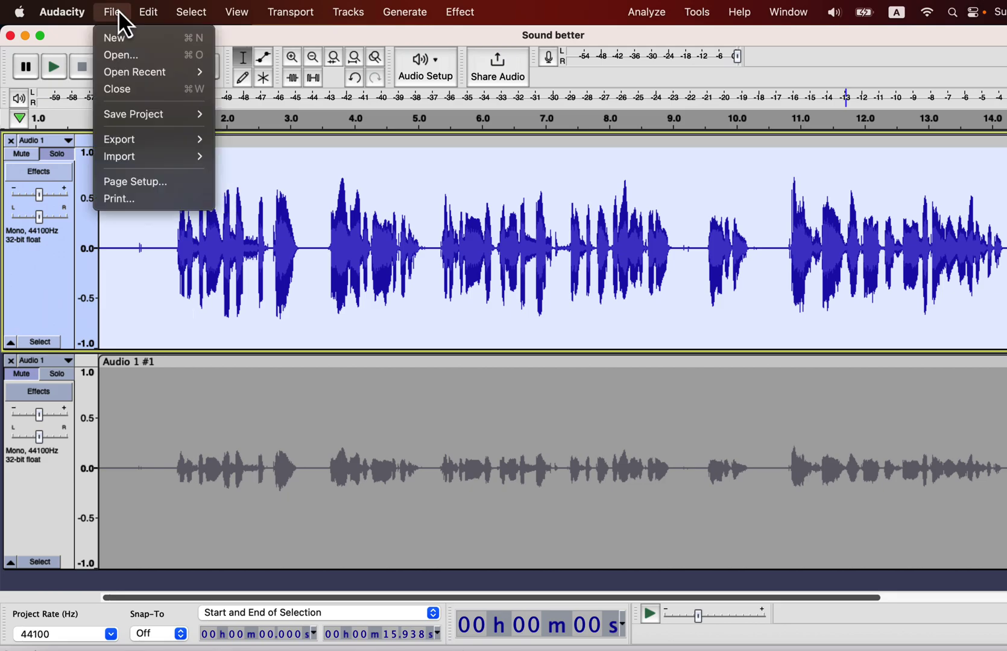
pyautogui.moveTo(141, 139)
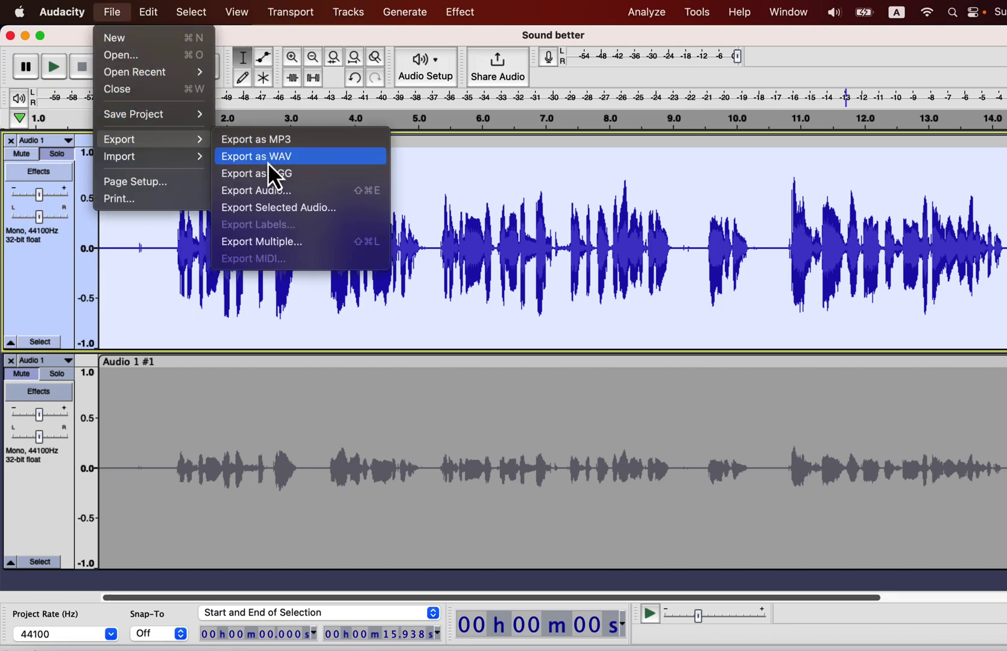